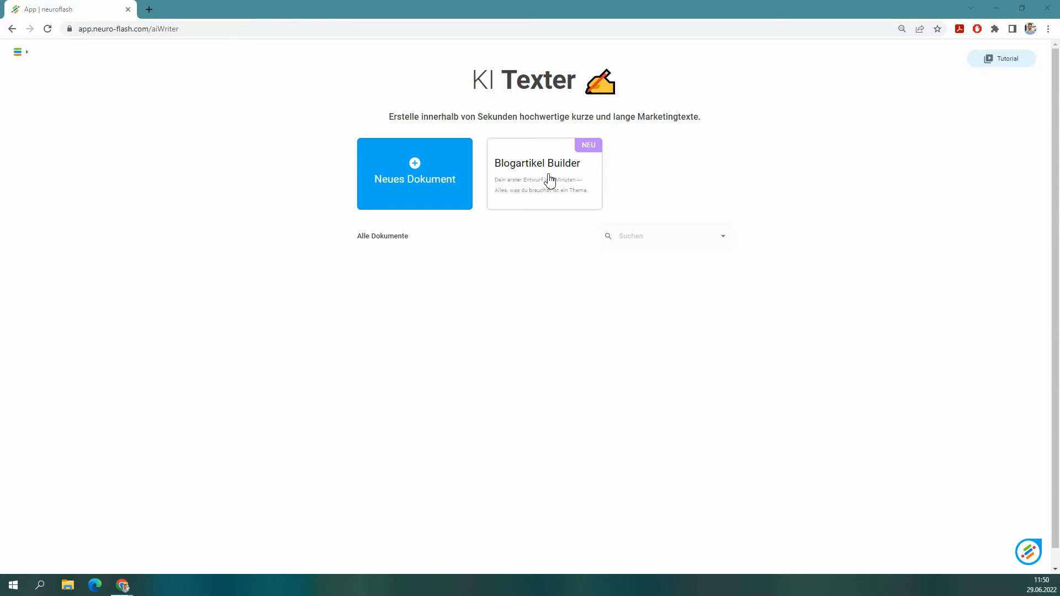
- Start a new article with the Blogartikel Builder and set its writing language to Deutsch (Deutschland)
{"action": "left_click", "coordinate": [550, 180]}
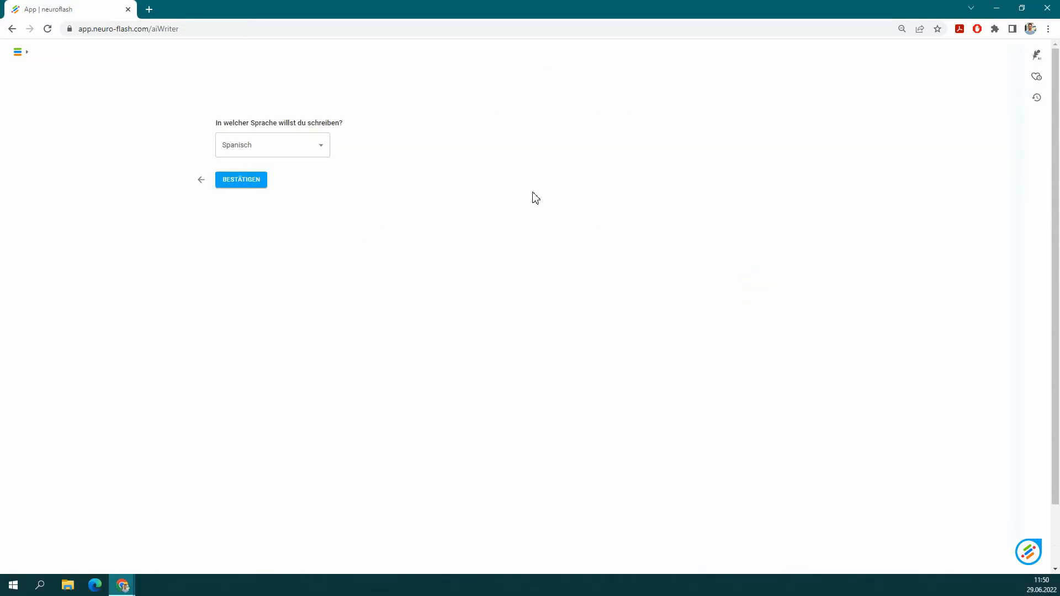
{"action": "left_click", "coordinate": [287, 146]}
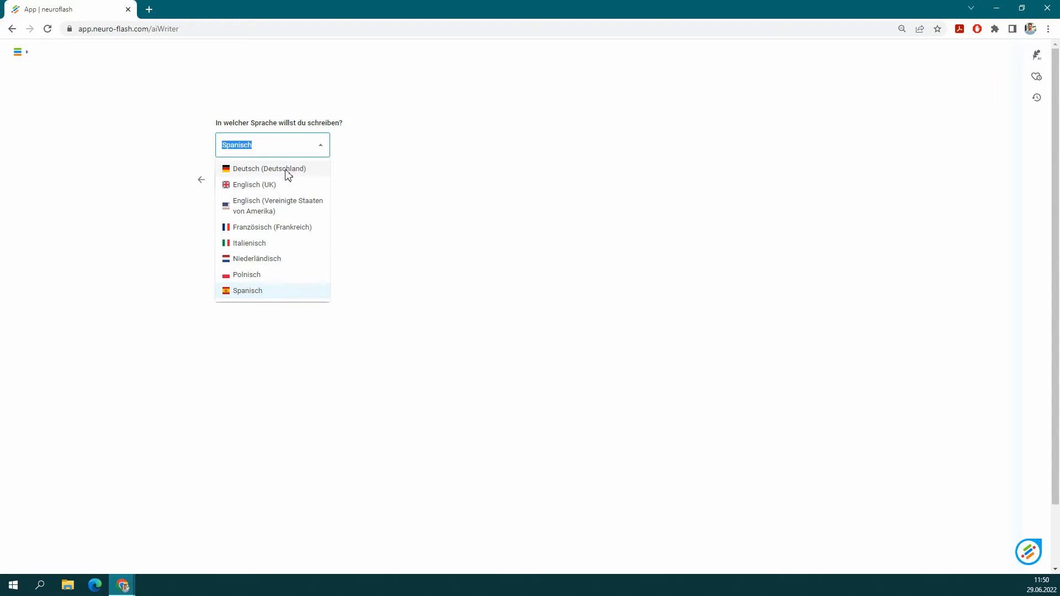
{"action": "left_click", "coordinate": [288, 175]}
{"action": "left_click", "coordinate": [240, 182]}
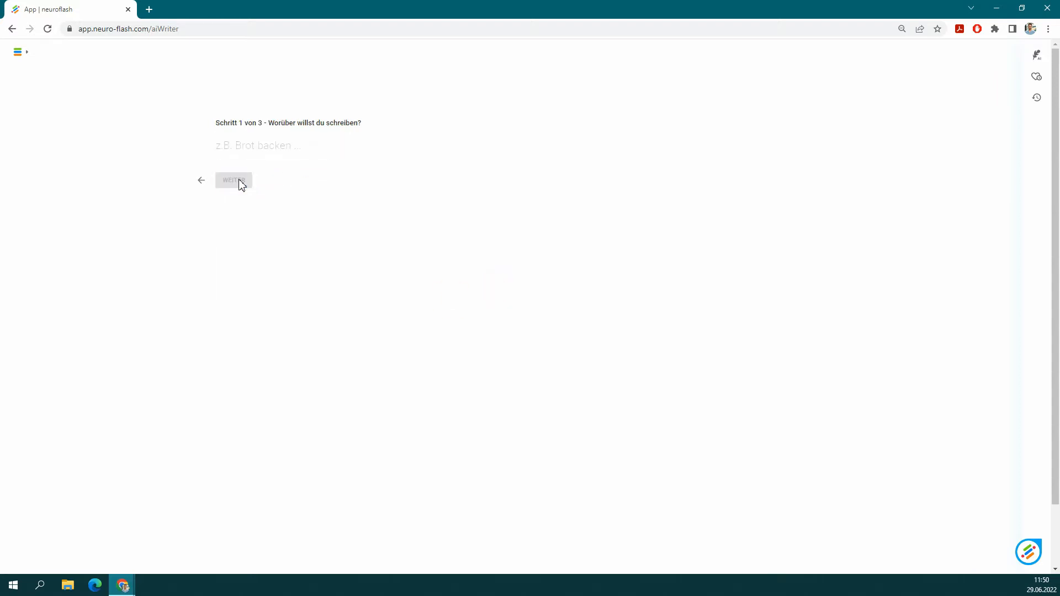
- Enter "Mentale Gesundheit am Arbeitsplatz" as the article's topic and continue to the title stage
{"action": "type", "text": "Mentale Gesundheit a"}
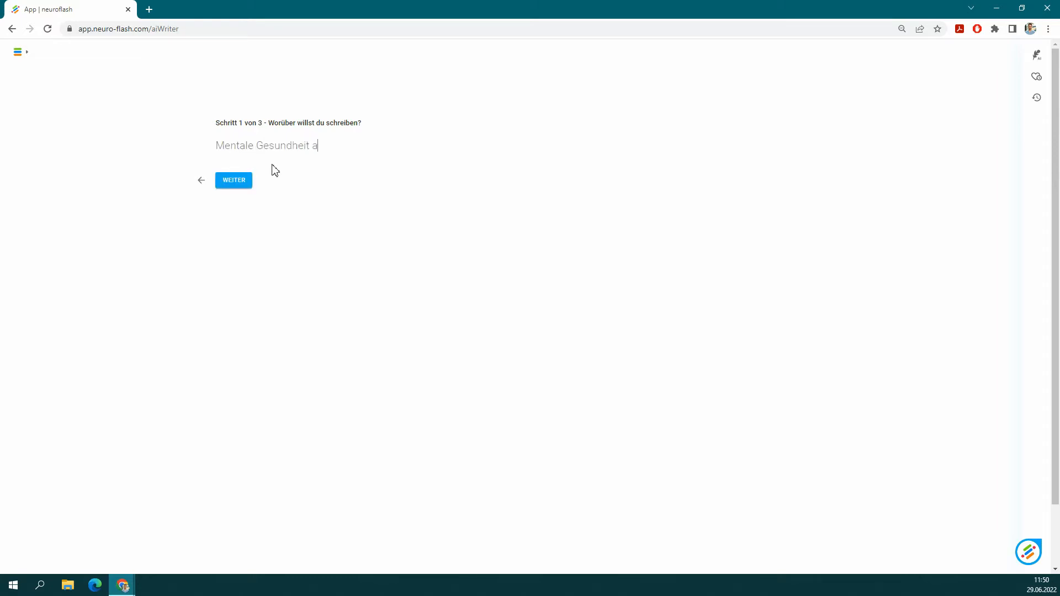
{"action": "type", "text": "m Arbeitsplatz"}
{"action": "left_click", "coordinate": [245, 185]}
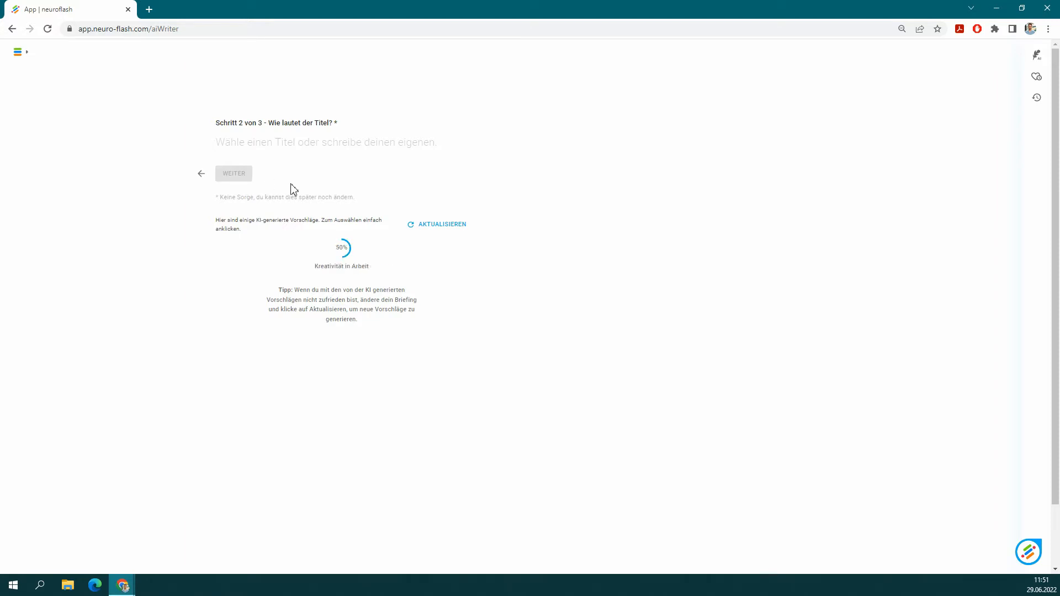
- Choose the suggested title "Wie können Unternehmen die mentale Gesundheit ihrer Mitarbeiter fördern?" and continue to the outline
{"action": "left_click", "coordinate": [313, 348]}
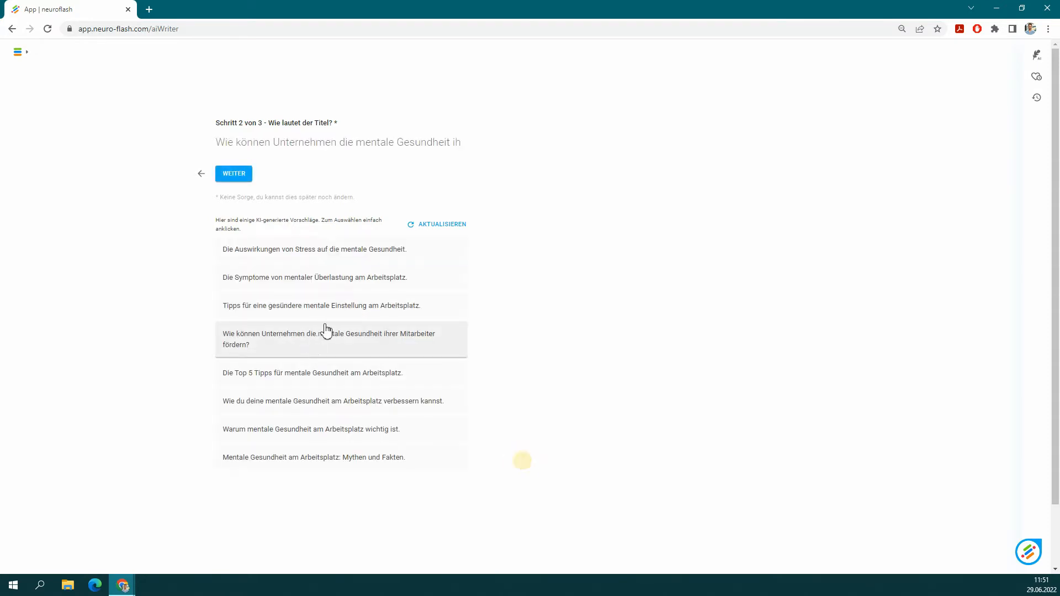
{"action": "left_click_drag", "start_coordinate": [338, 144], "coordinate": [563, 149]}
{"action": "left_click", "coordinate": [370, 142]}
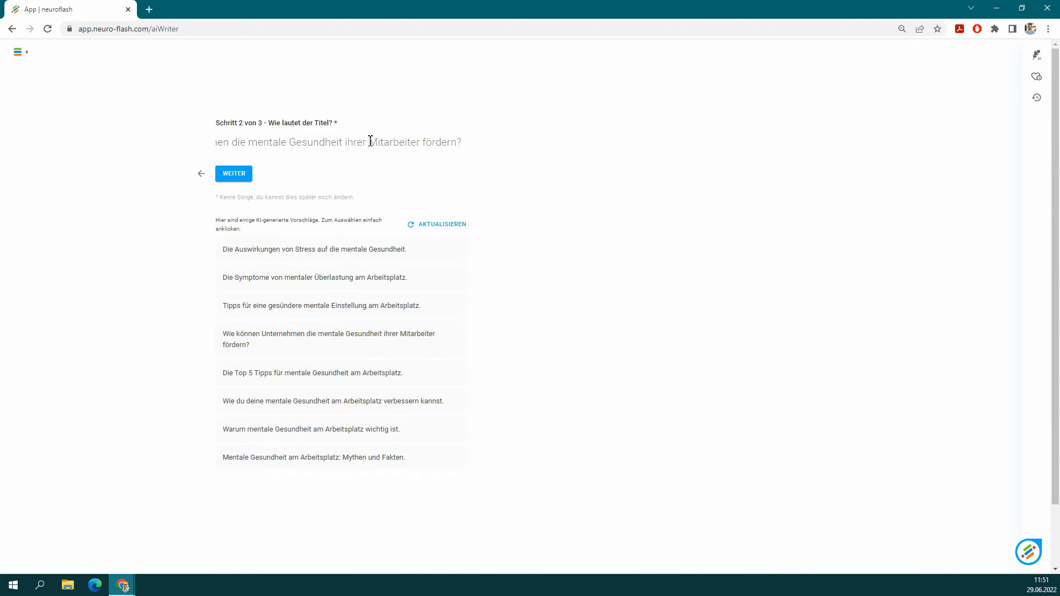
{"action": "left_click", "coordinate": [240, 176]}
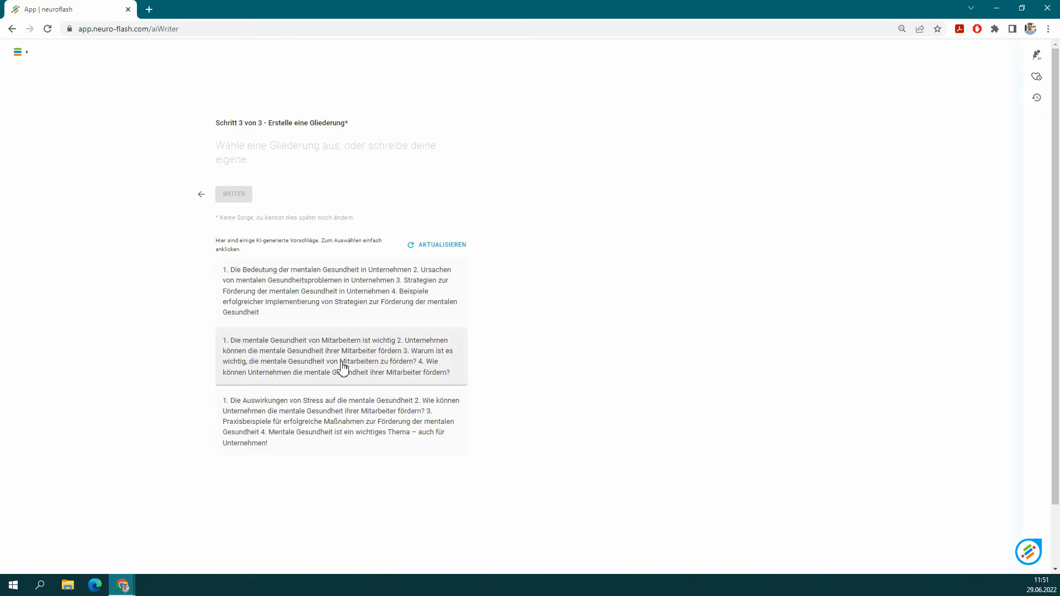
- Choose the outline suggestion starting with "Die Bedeutung der mentalen Gesundheit in Unternehmen", append "5. Fazit" and create the article
{"action": "left_click", "coordinate": [323, 303]}
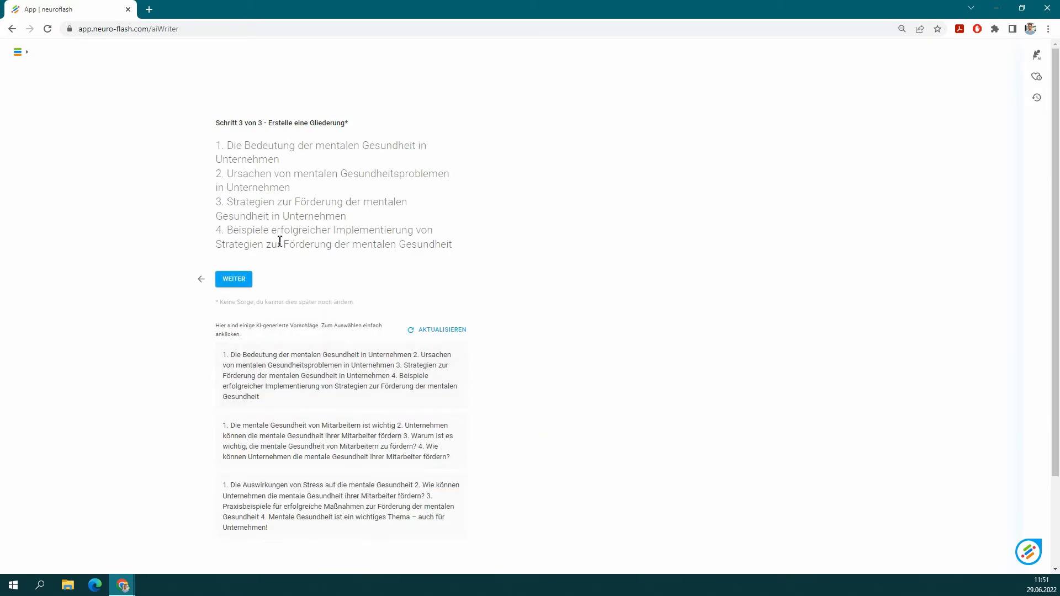
{"action": "left_click", "coordinate": [455, 247]}
{"action": "key", "text": "Return"}
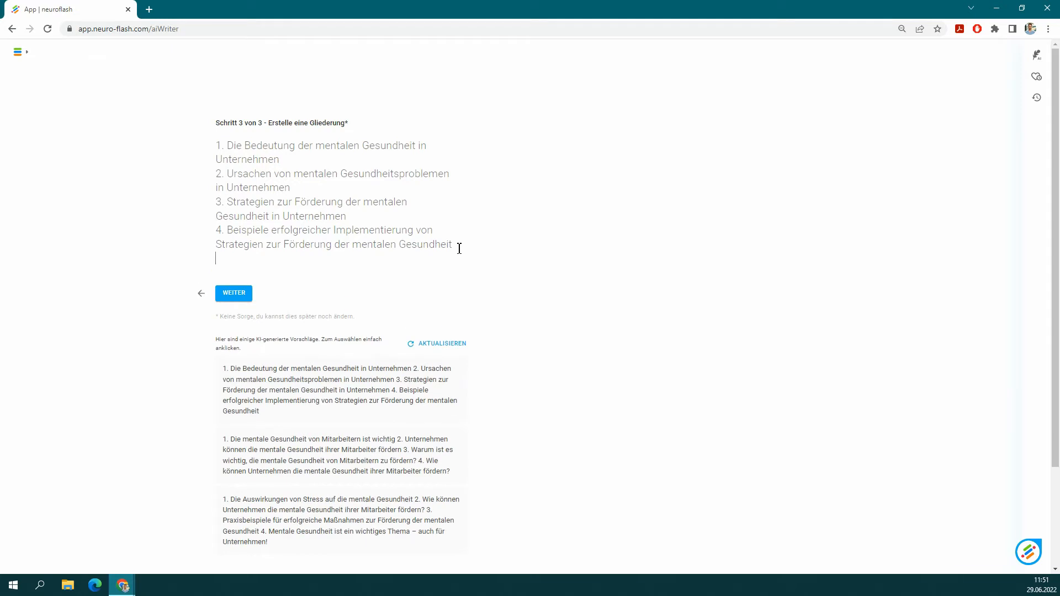
{"action": "type", "text": "5. Fazit"}
{"action": "left_click", "coordinate": [232, 293]}
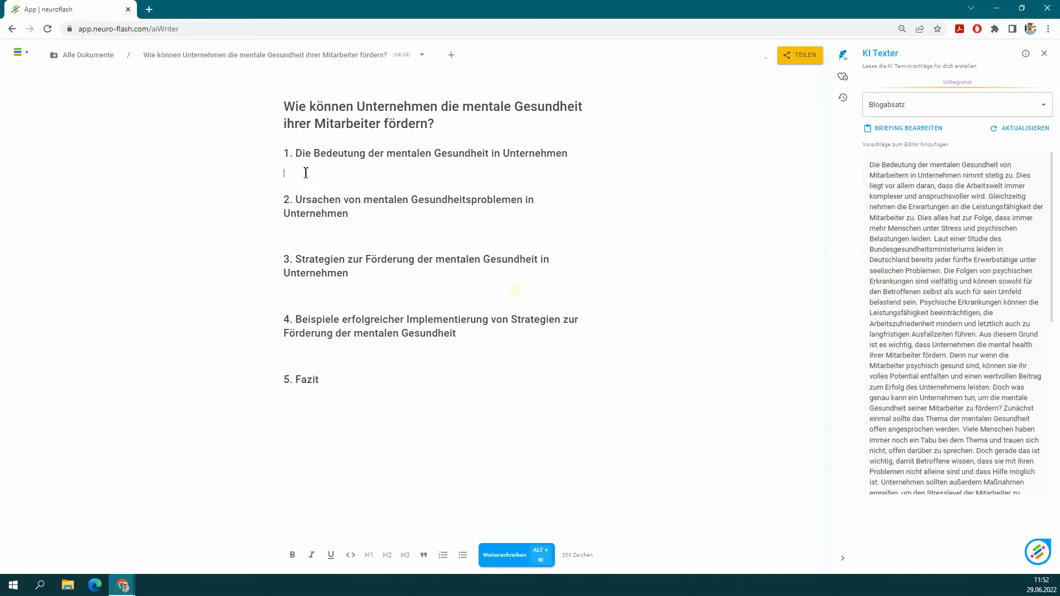
- Insert the first suggested paragraph under section 1 and remove the space in front of it
{"action": "left_click", "coordinate": [937, 281]}
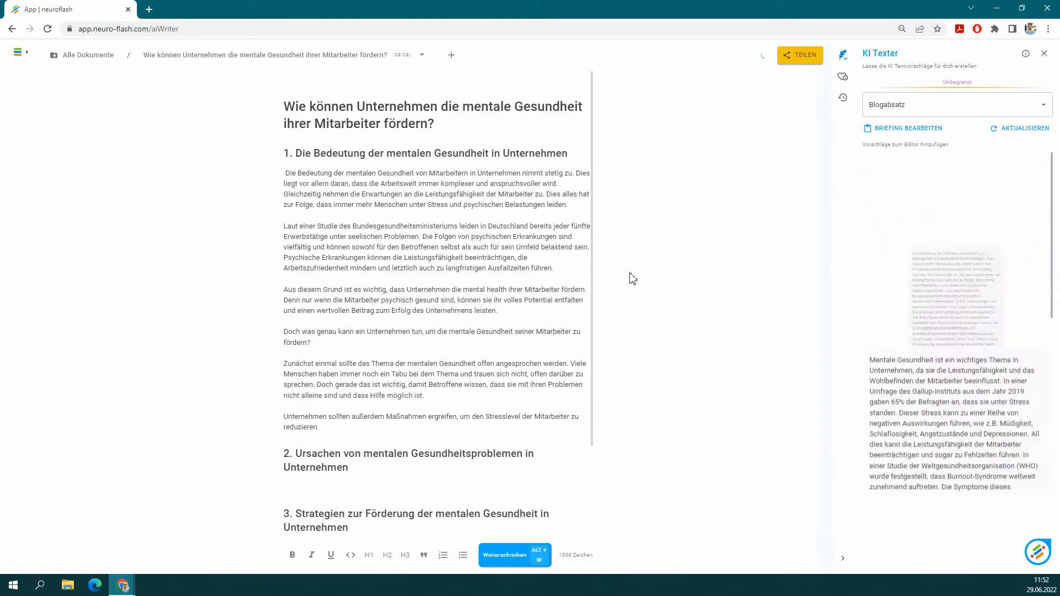
{"action": "left_click", "coordinate": [288, 173]}
{"action": "key", "text": "BackSpace"}
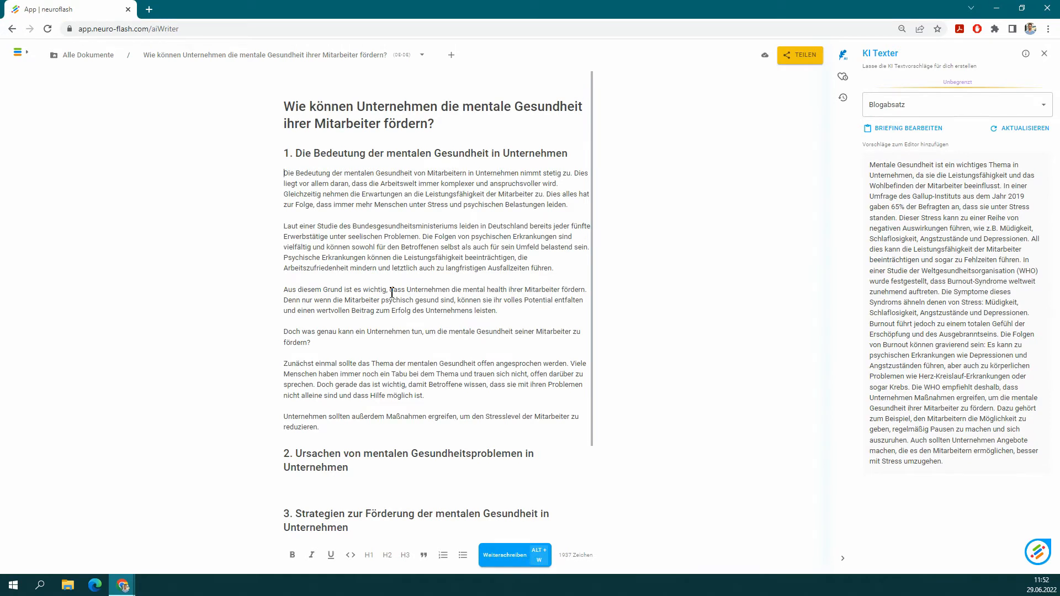
- Replace the briefing's Unterüberschrift with section 2's heading, "Ursachen von mentalen Gesundheitsproblemen in Unternehmen", and generate new Blogabsatz suggestions
{"action": "left_click", "coordinate": [912, 128]}
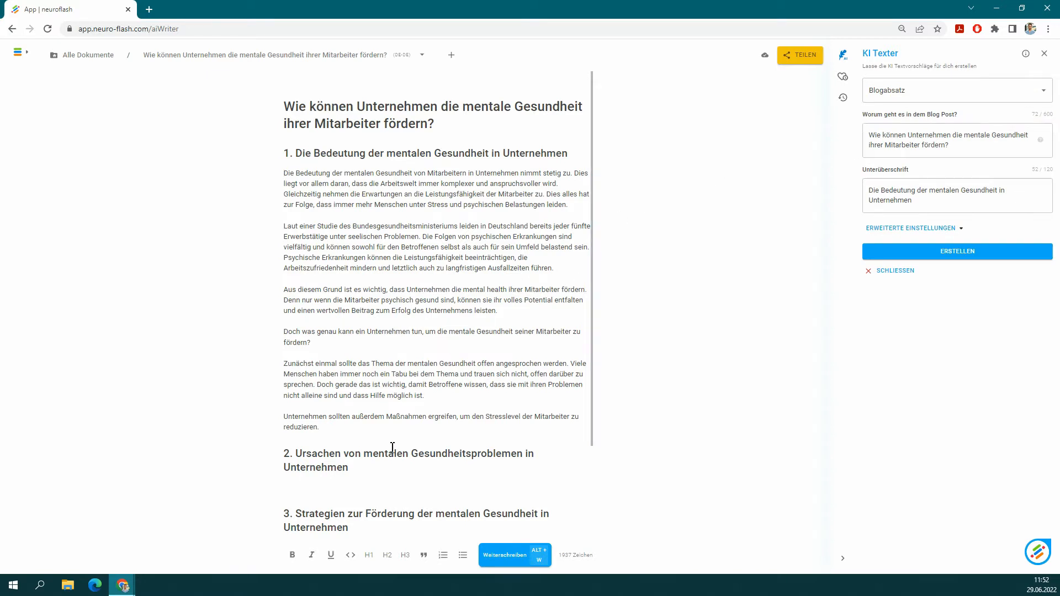
{"action": "left_click_drag", "start_coordinate": [352, 468], "coordinate": [298, 453]}
{"action": "key", "text": "ctrl+c"}
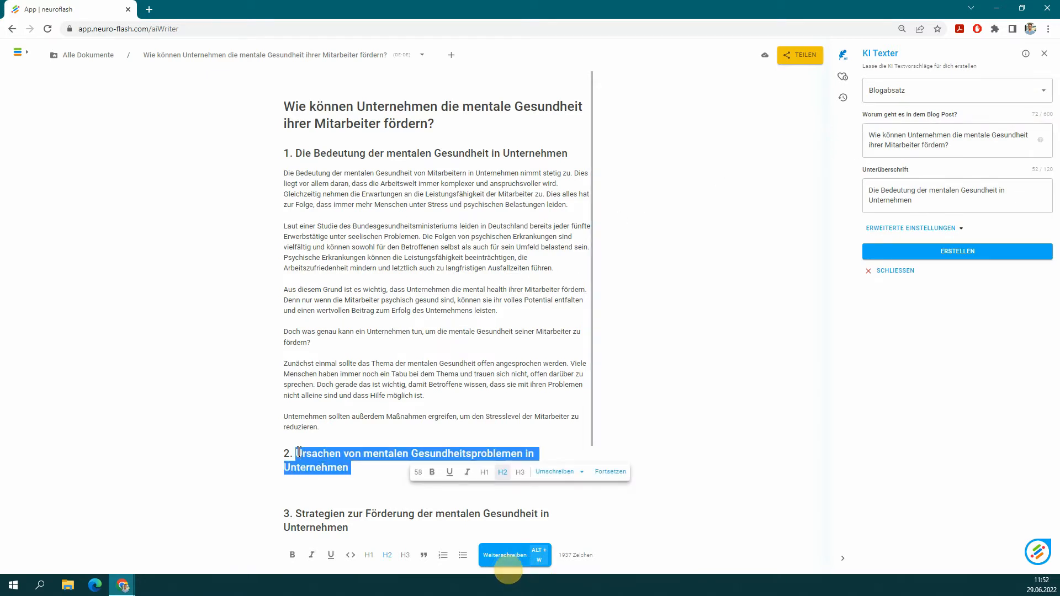
{"action": "left_click", "coordinate": [919, 201]}
{"action": "left_click_drag", "start_coordinate": [920, 202], "coordinate": [869, 194]}
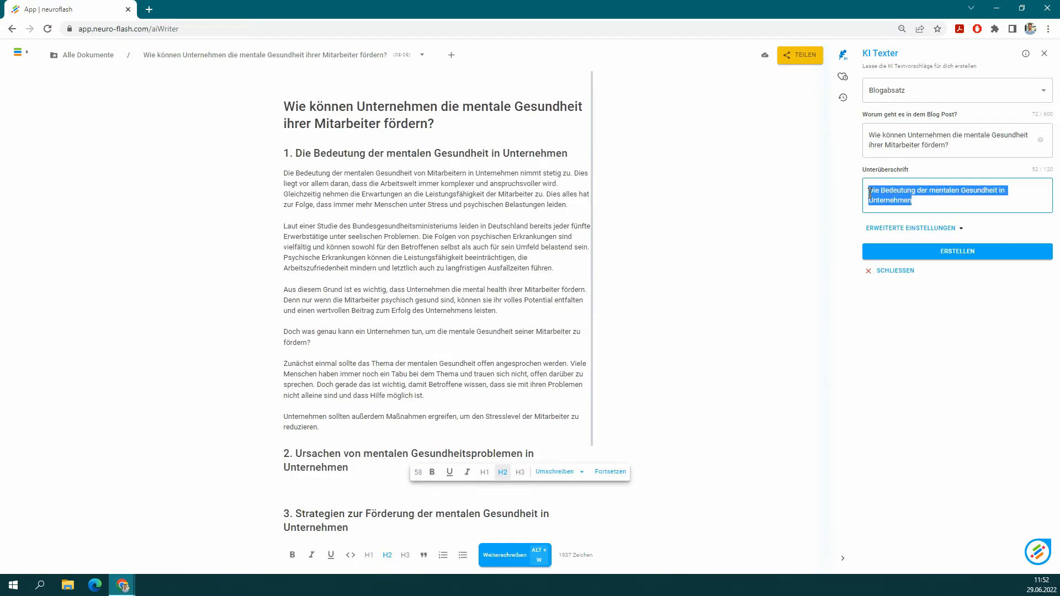
{"action": "key", "text": "BackSpace"}
{"action": "key", "text": "ctrl+v"}
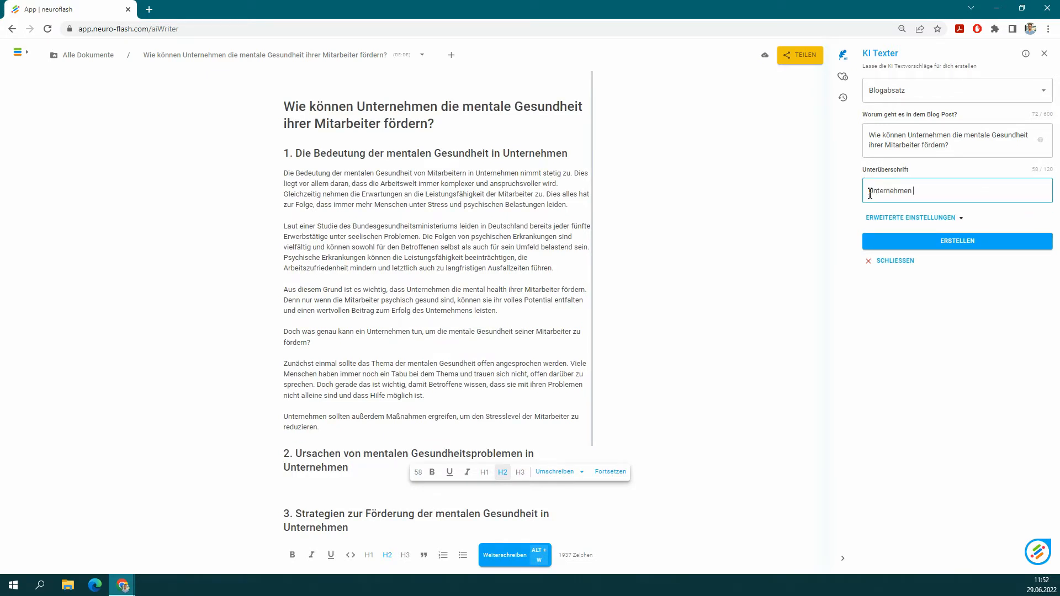
{"action": "left_click", "coordinate": [972, 249]}
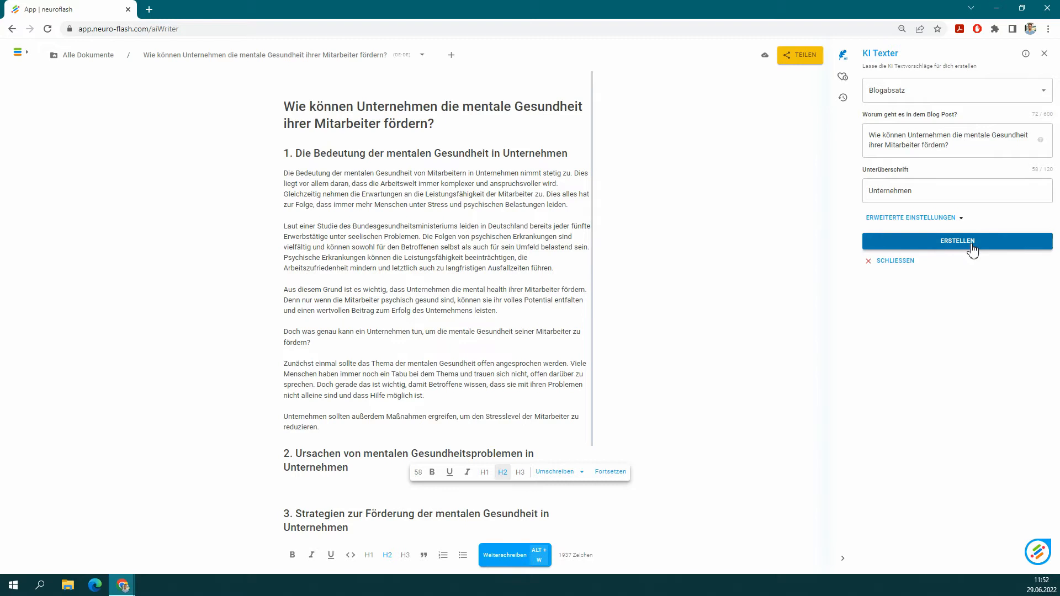
{"action": "left_click", "coordinate": [956, 243]}
- Insert the suggestion beginning "Psychische Probleme am Arbeitsplatz" under section 2 and remove its leading space
{"action": "scroll", "coordinate": [562, 448], "scroll_direction": "down", "scroll_amount": 2}
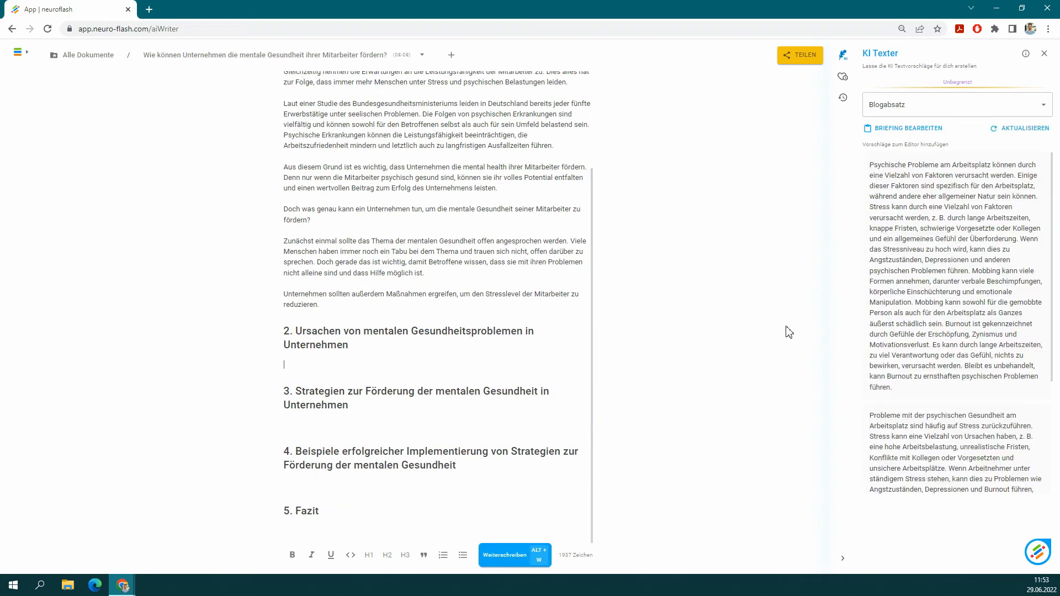
{"action": "left_click", "coordinate": [919, 260]}
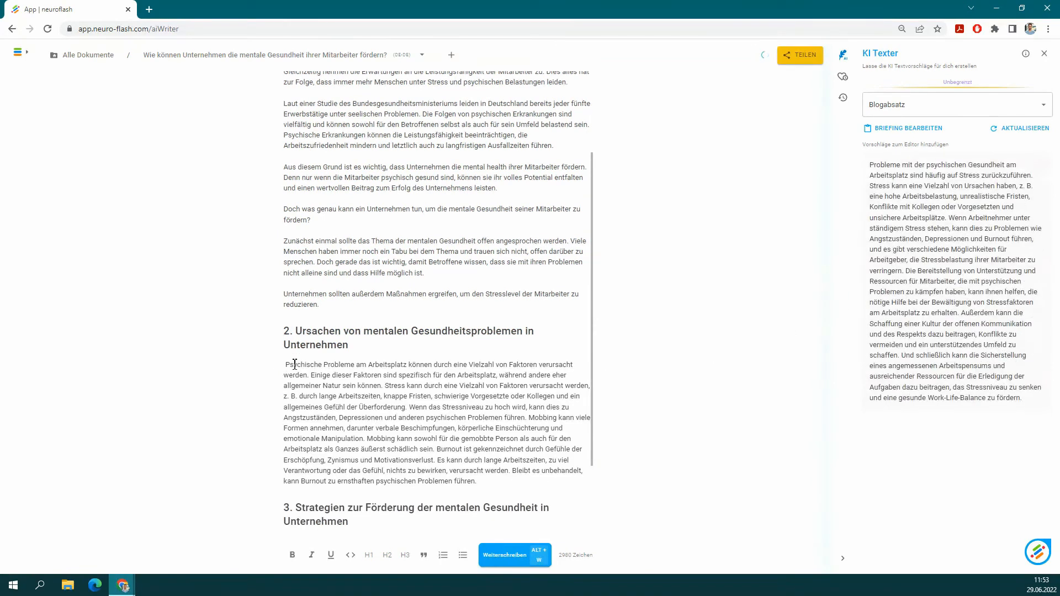
{"action": "left_click", "coordinate": [289, 366]}
{"action": "key", "text": "BackSpace"}
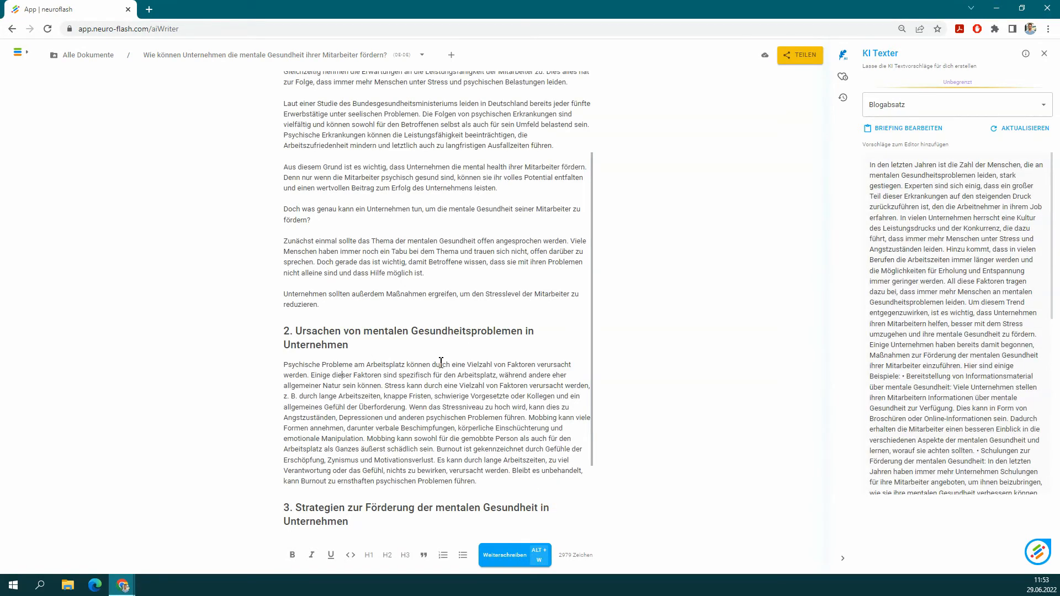
- Add two blank lines between the article title and section 1, and generate Blog Einleitungstext suggestions
{"action": "scroll", "coordinate": [459, 340], "scroll_direction": "up", "scroll_amount": 2}
{"action": "scroll", "coordinate": [460, 341], "scroll_direction": "down", "scroll_amount": 4}
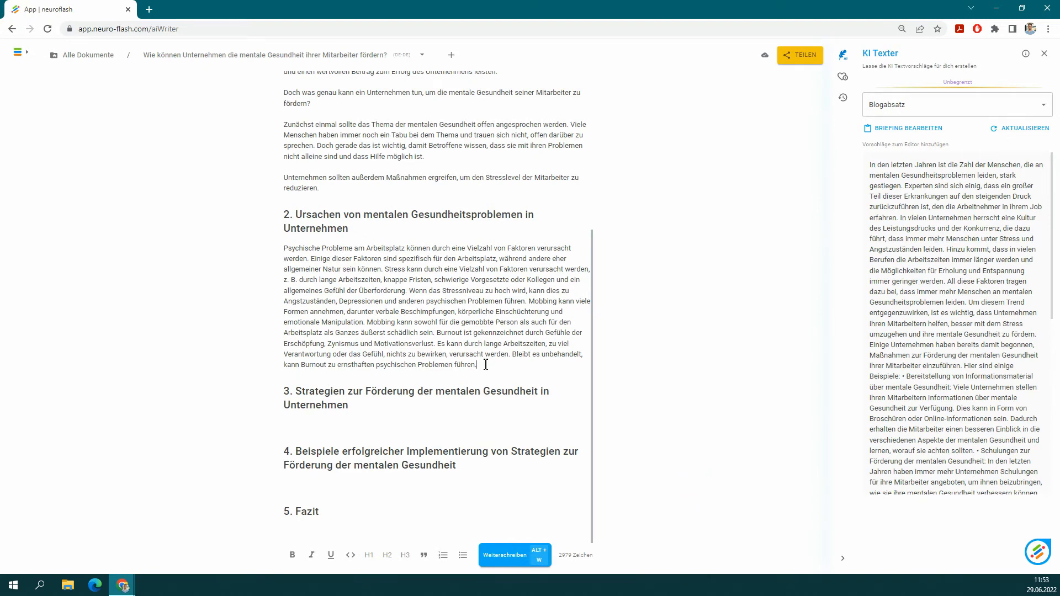
{"action": "scroll", "coordinate": [486, 364], "scroll_direction": "up", "scroll_amount": 5}
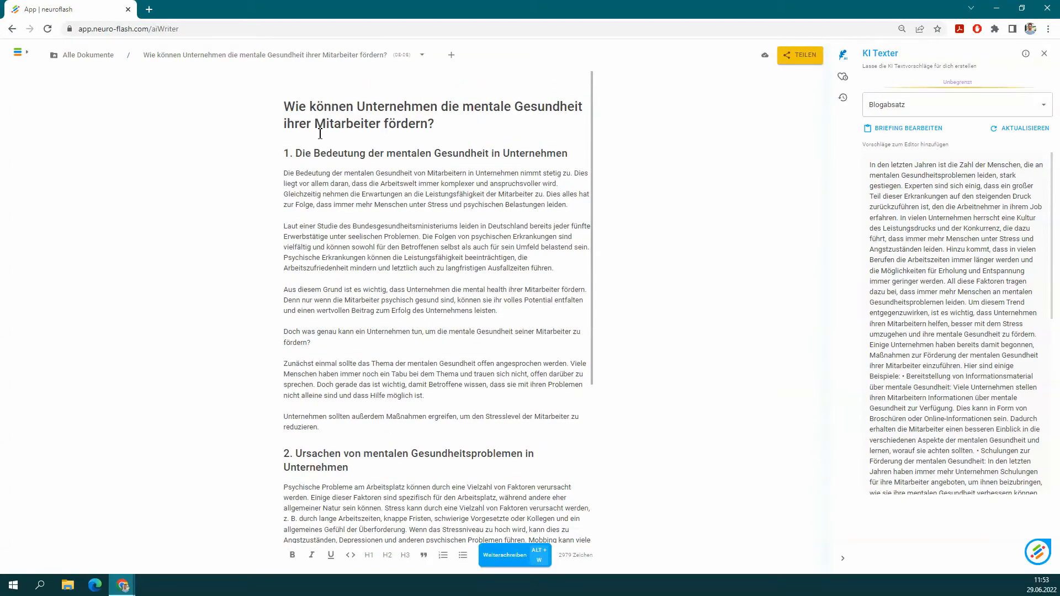
{"action": "left_click", "coordinate": [286, 155]}
{"action": "key", "text": "Return"}
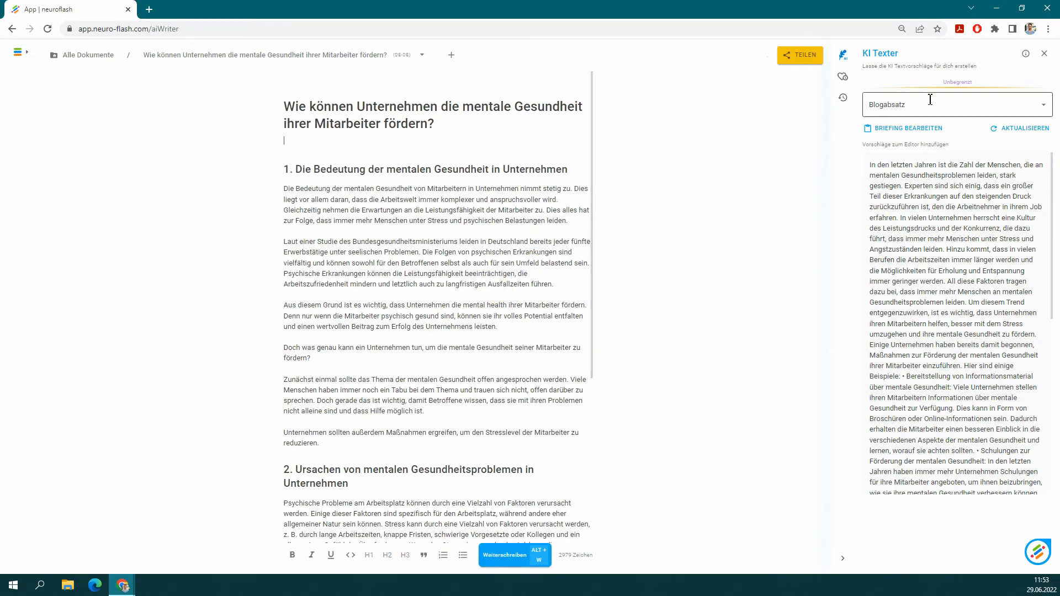
{"action": "left_click", "coordinate": [930, 99]}
{"action": "left_click", "coordinate": [920, 311]}
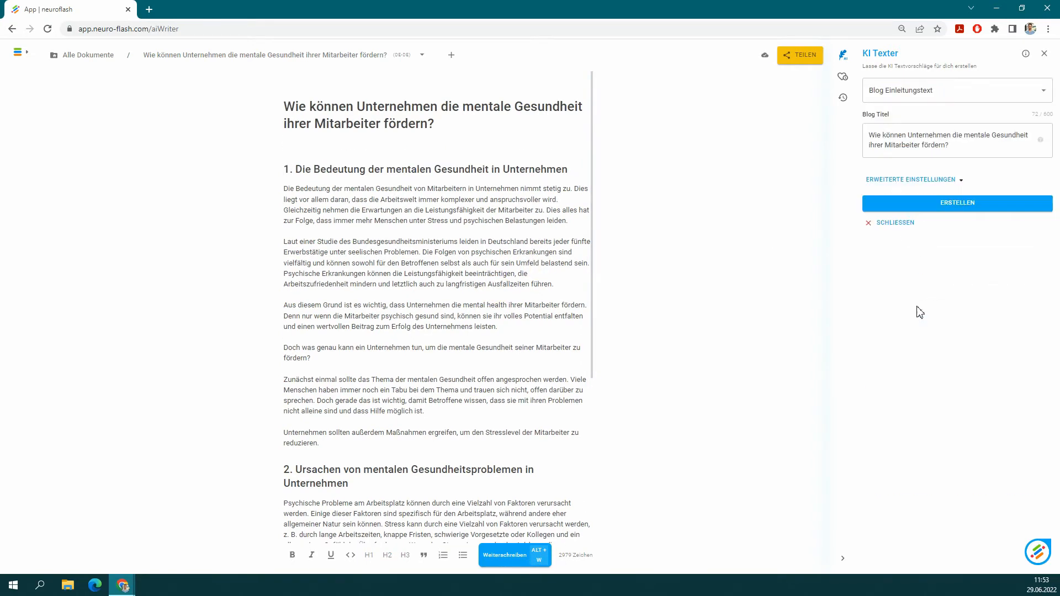
{"action": "left_click", "coordinate": [951, 211]}
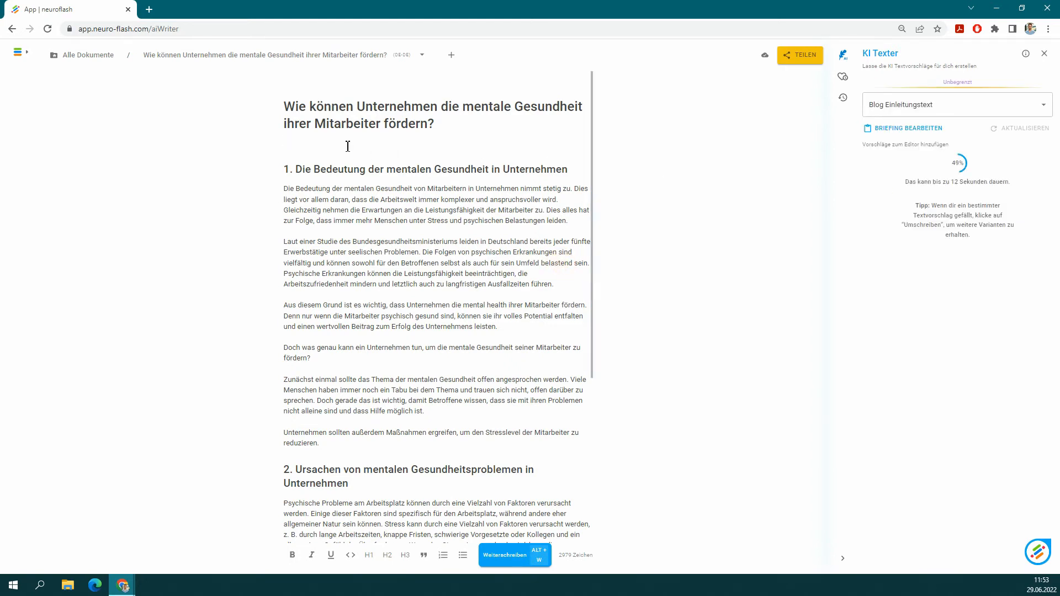
{"action": "key", "text": "Return"}
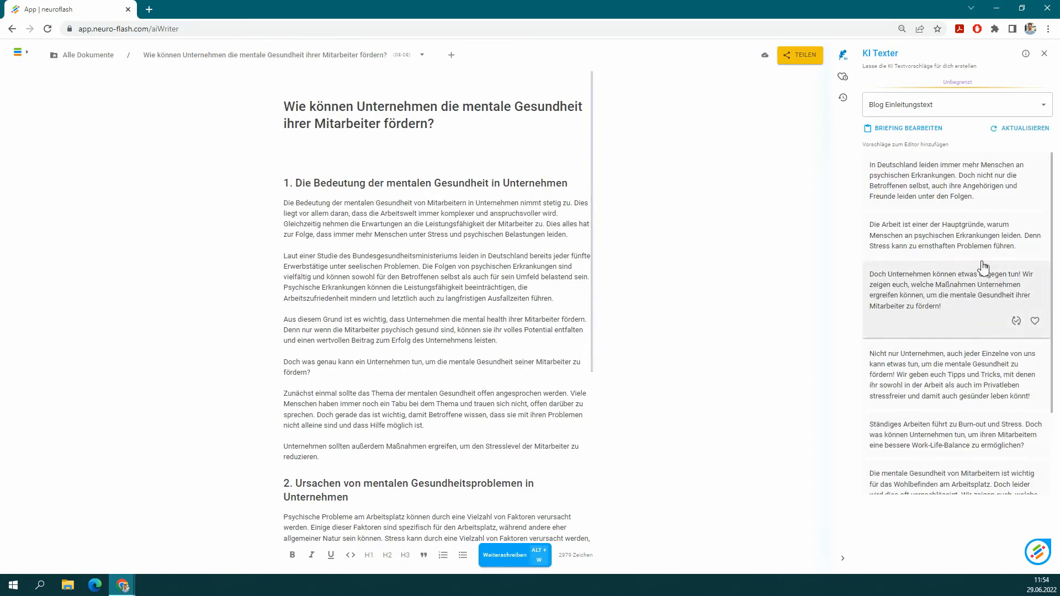
- Insert the suggestions beginning "Die Arbeit ist einer der Hauptgründe" and "Doch Unternehmen können etwas dagegen tun!" as the introduction, and remove the surplus spaces
{"action": "left_click", "coordinate": [918, 239]}
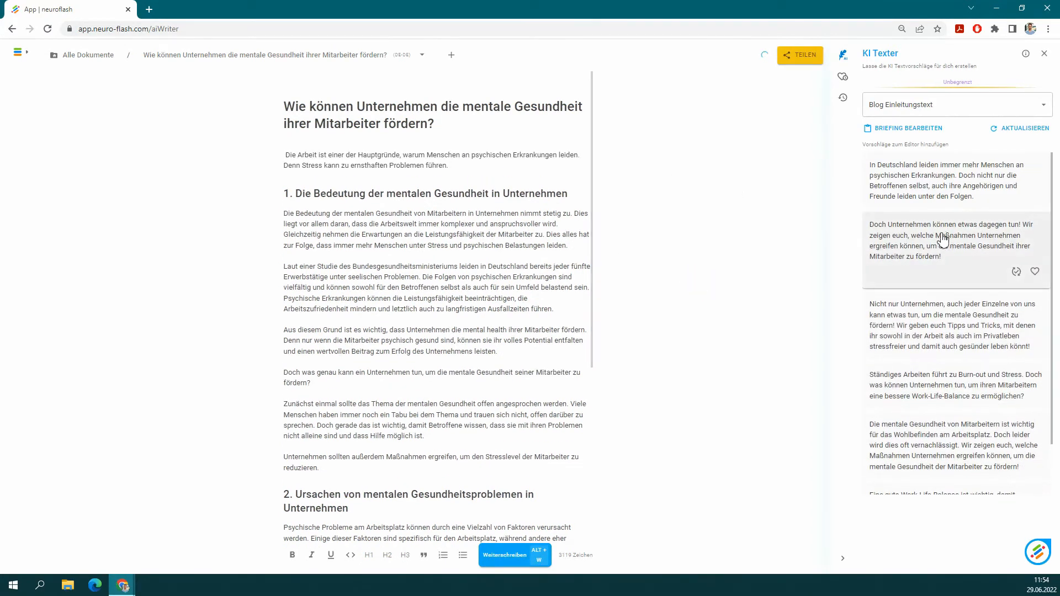
{"action": "left_click", "coordinate": [914, 237]}
{"action": "left_click", "coordinate": [450, 165]}
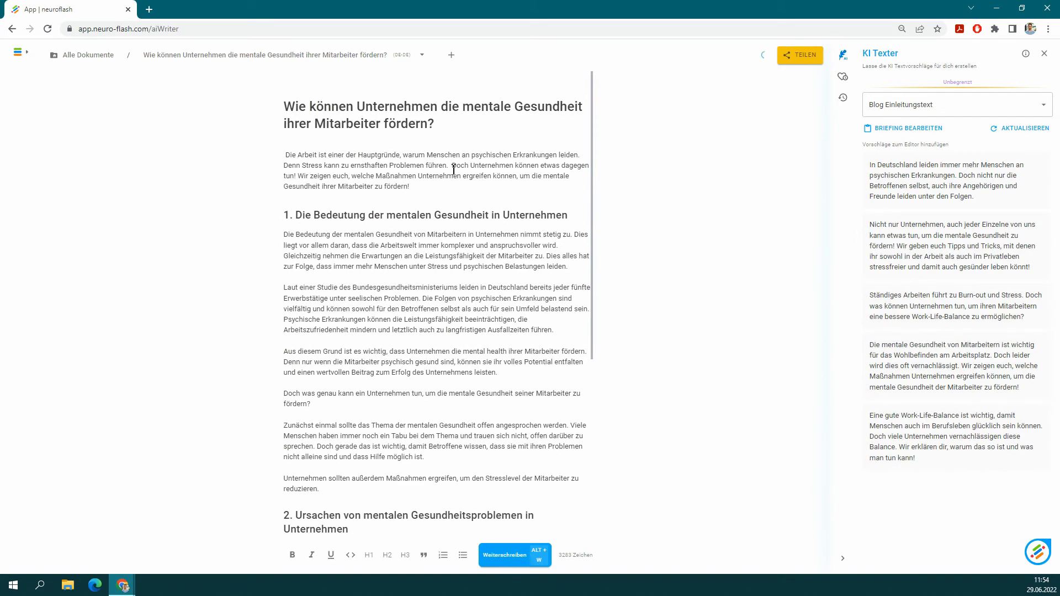
{"action": "key", "text": "BackSpace"}
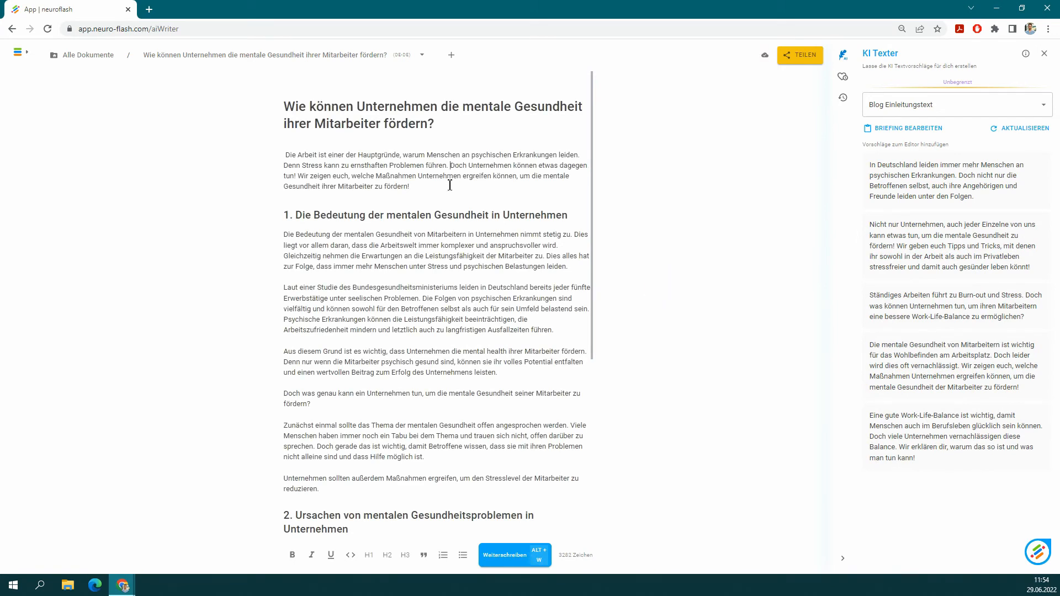
{"action": "left_click", "coordinate": [285, 155]}
{"action": "key", "text": "BackSpace"}
{"action": "left_click", "coordinate": [652, 309]}
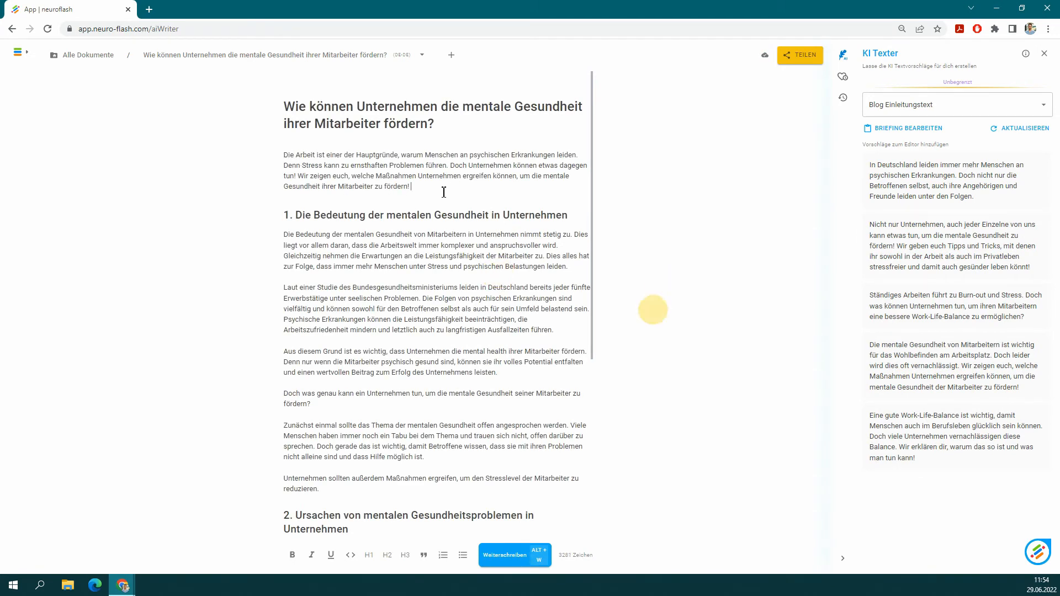
{"action": "scroll", "coordinate": [449, 300], "scroll_direction": "down", "scroll_amount": 5}
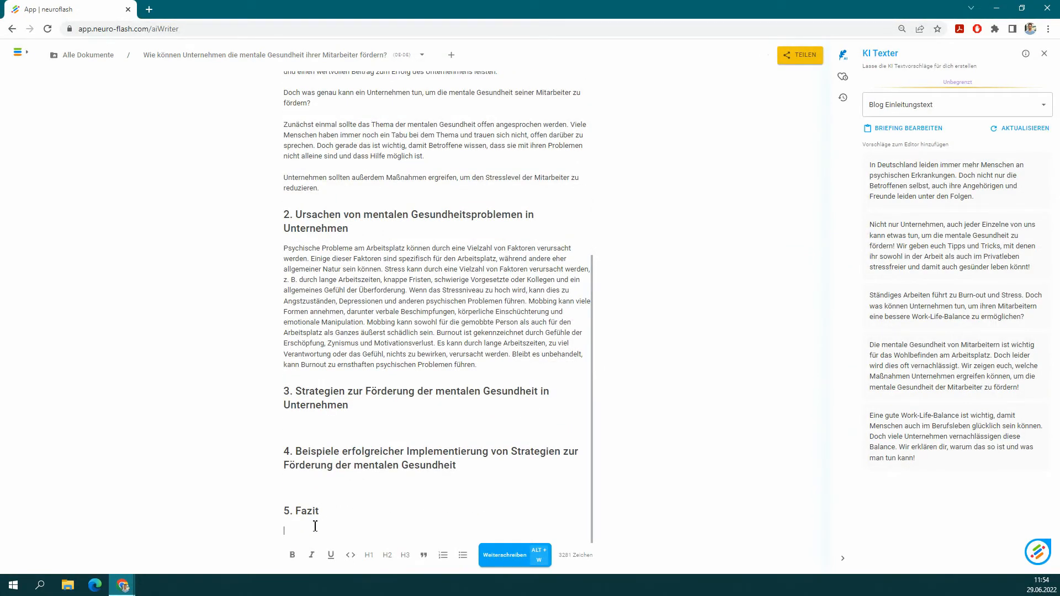
{"action": "left_click", "coordinate": [916, 105]}
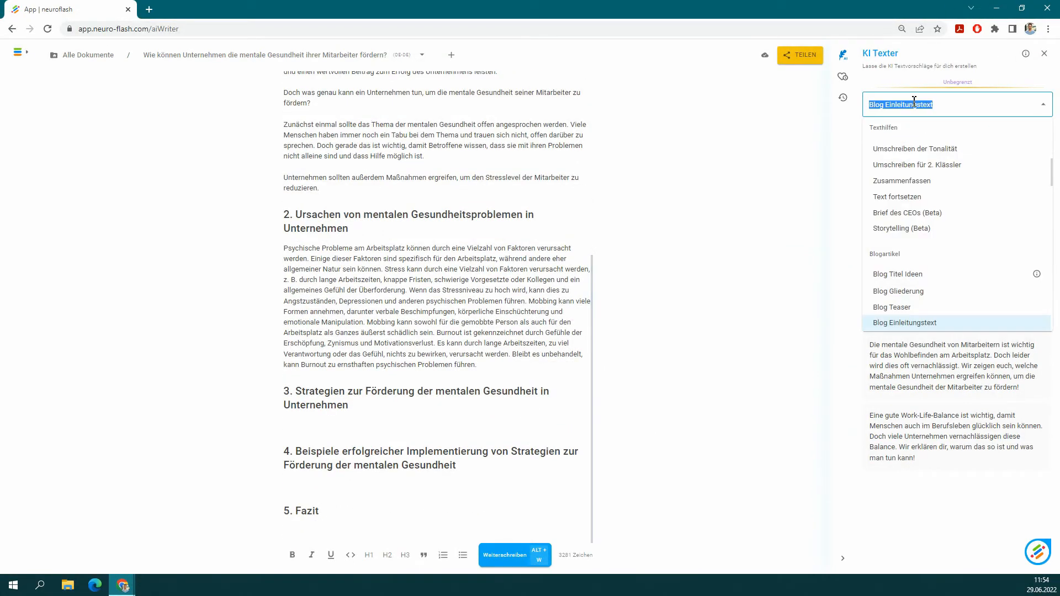
{"action": "scroll", "coordinate": [940, 242], "scroll_direction": "down", "scroll_amount": 2}
{"action": "left_click", "coordinate": [928, 302]}
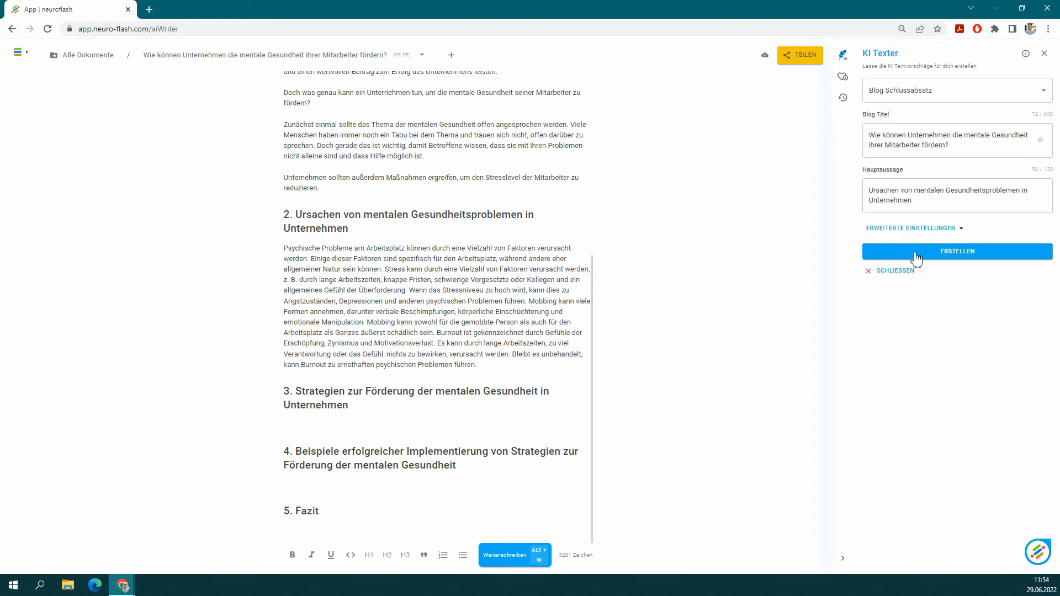
{"action": "left_click", "coordinate": [932, 207]}
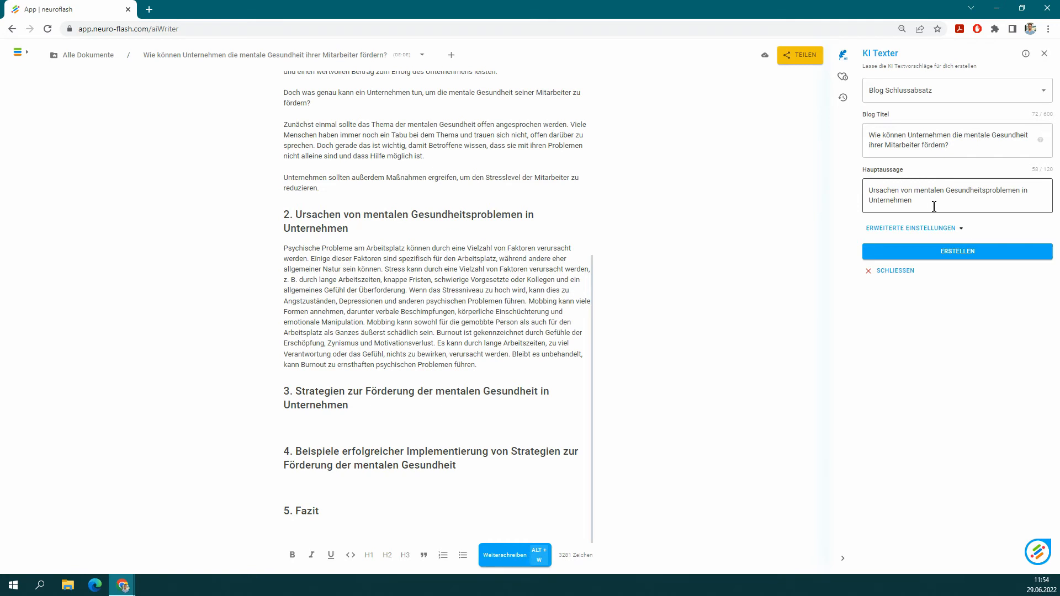
- Switch the text type to Blogabsatz, replace the briefing's Unterüberschrift with "Schlussabsatz", and generate suggestions
{"action": "left_click", "coordinate": [929, 97]}
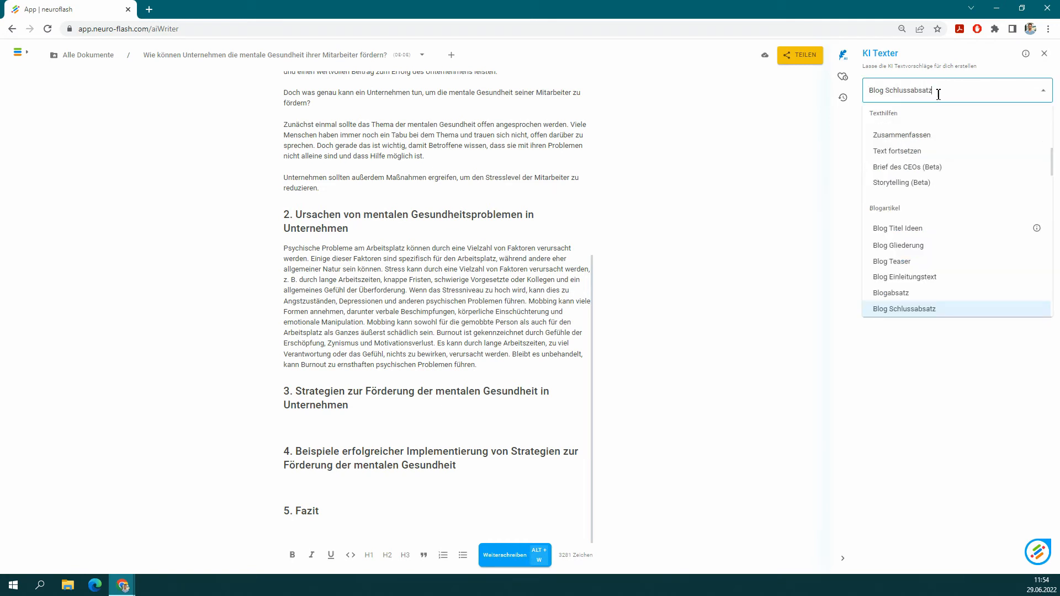
{"action": "scroll", "coordinate": [938, 292], "scroll_direction": "down", "scroll_amount": 1}
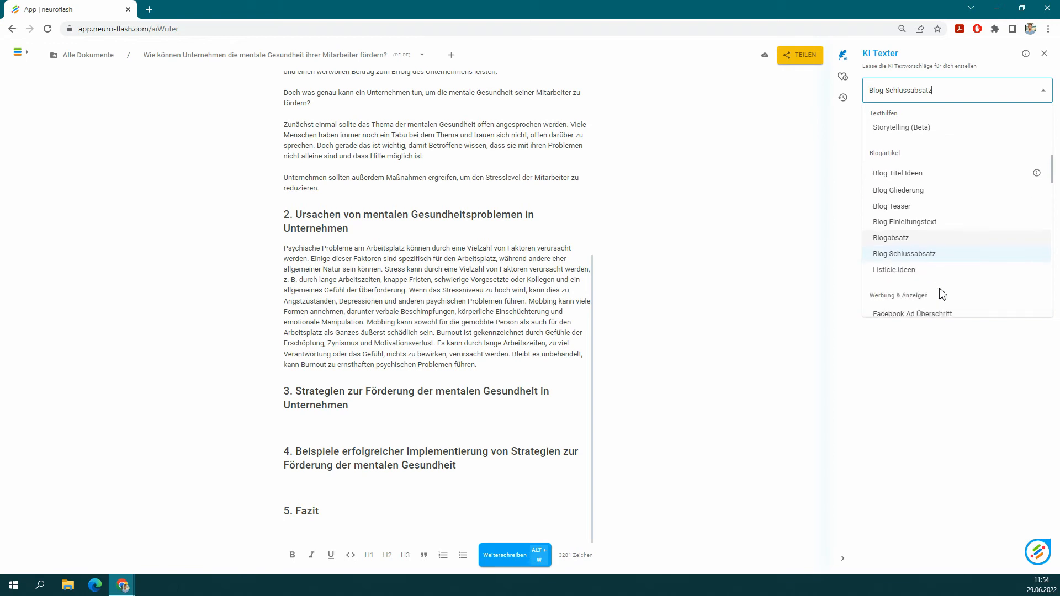
{"action": "left_click", "coordinate": [905, 240]}
{"action": "left_click_drag", "start_coordinate": [913, 201], "coordinate": [874, 191]}
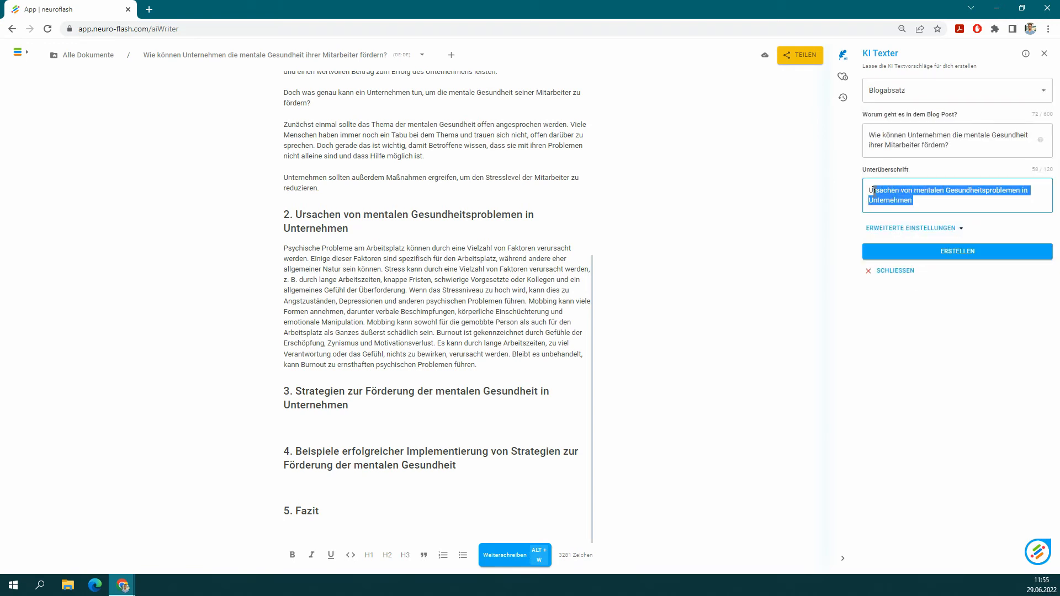
{"action": "key", "text": "BackSpace"}
{"action": "key", "text": "BackSpace"}
{"action": "type", "text": "St"}
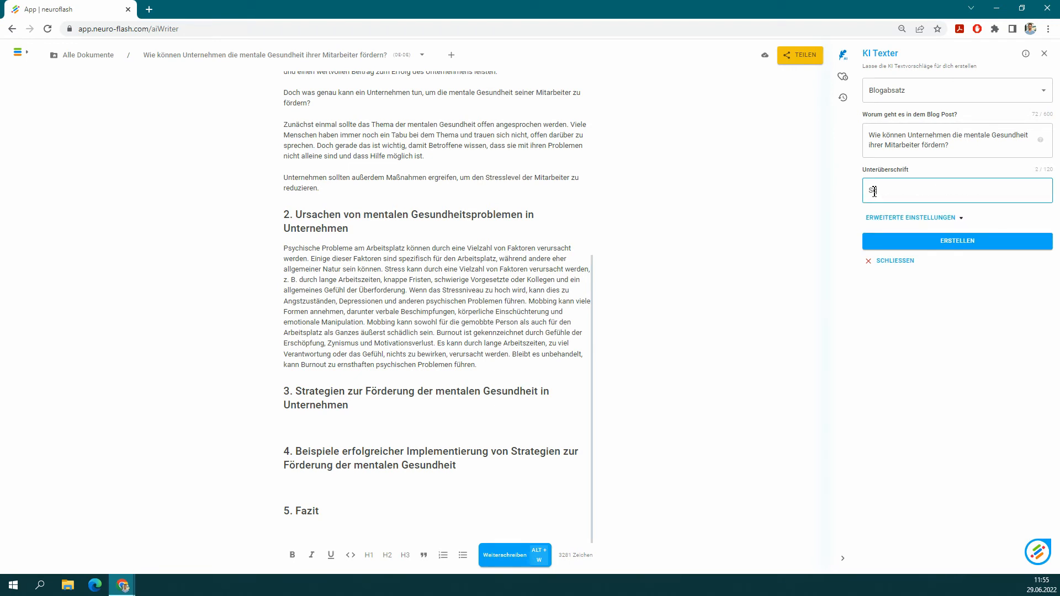
{"action": "type", "text": "hlussabsatz"}
{"action": "left_click", "coordinate": [959, 243]}
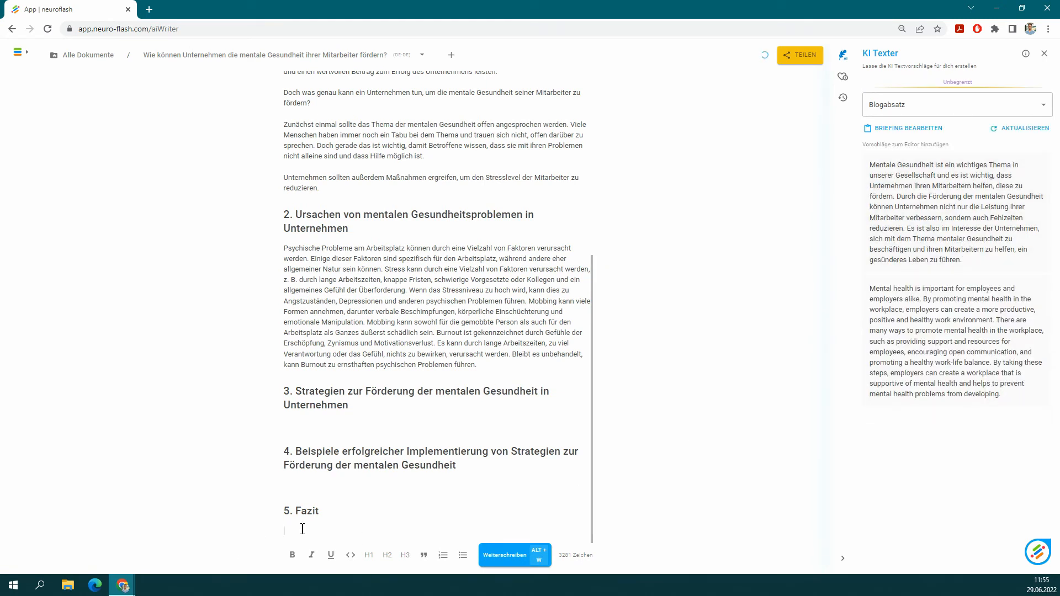
- Insert the suggestion beginning "Mentale Gesundheit ist ein wichtiges Thema" under section 5, Fazit, and look over the article
{"action": "left_click", "coordinate": [937, 208]}
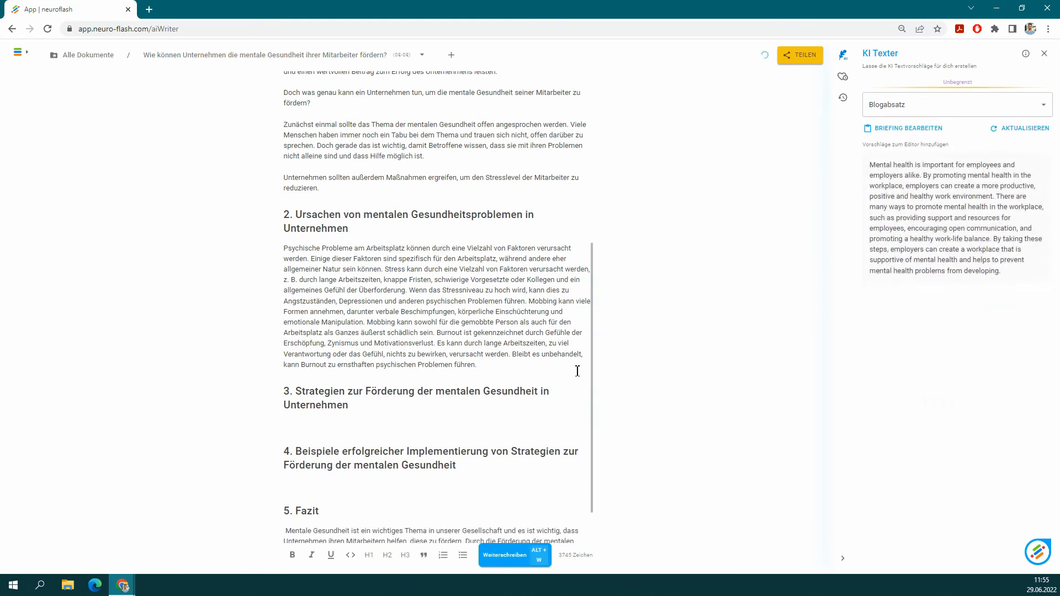
{"action": "scroll", "coordinate": [578, 372], "scroll_direction": "down", "scroll_amount": 1}
{"action": "scroll", "coordinate": [639, 217], "scroll_direction": "up", "scroll_amount": 5}
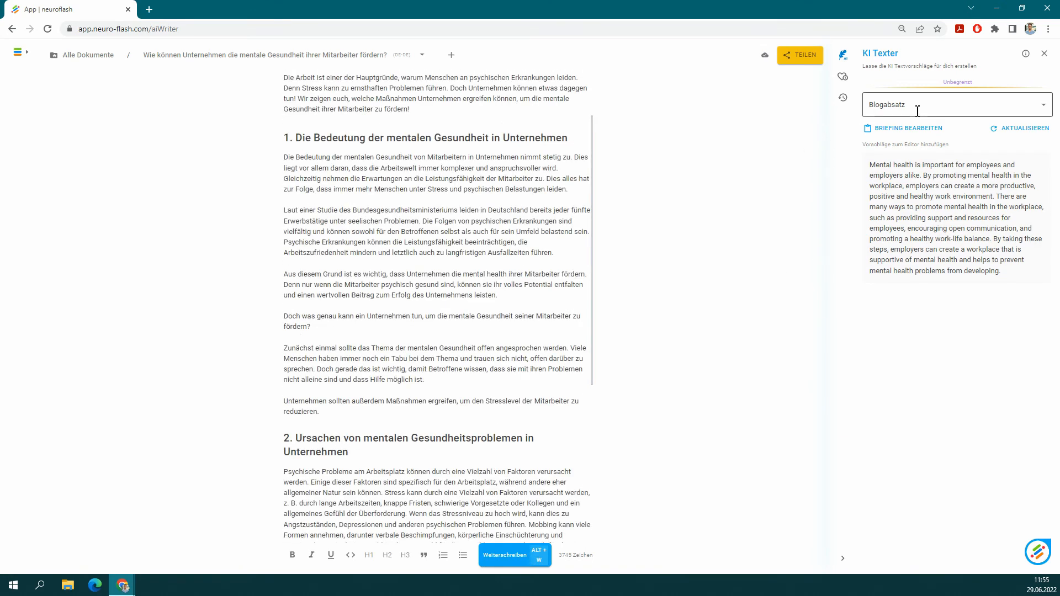
{"action": "scroll", "coordinate": [450, 331], "scroll_direction": "down", "scroll_amount": 5}
{"action": "scroll", "coordinate": [443, 332], "scroll_direction": "up", "scroll_amount": 7}
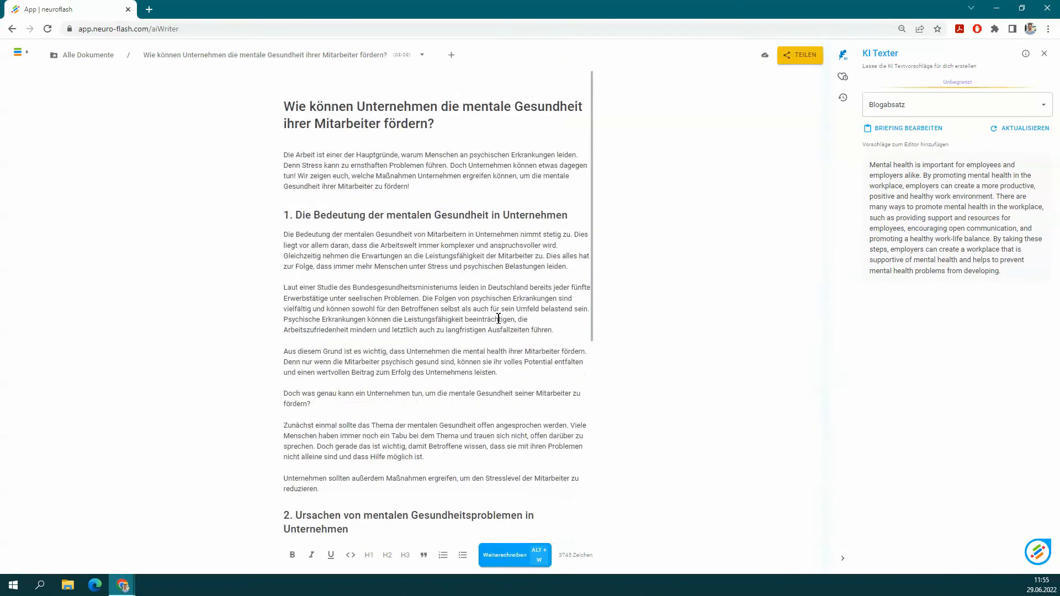
- Switch the text type to Freestyle and replace its topic with section 3's heading, "Strategien zur Förderung der mentalen Gesundheit in Unternehmen"
{"action": "left_click", "coordinate": [941, 99]}
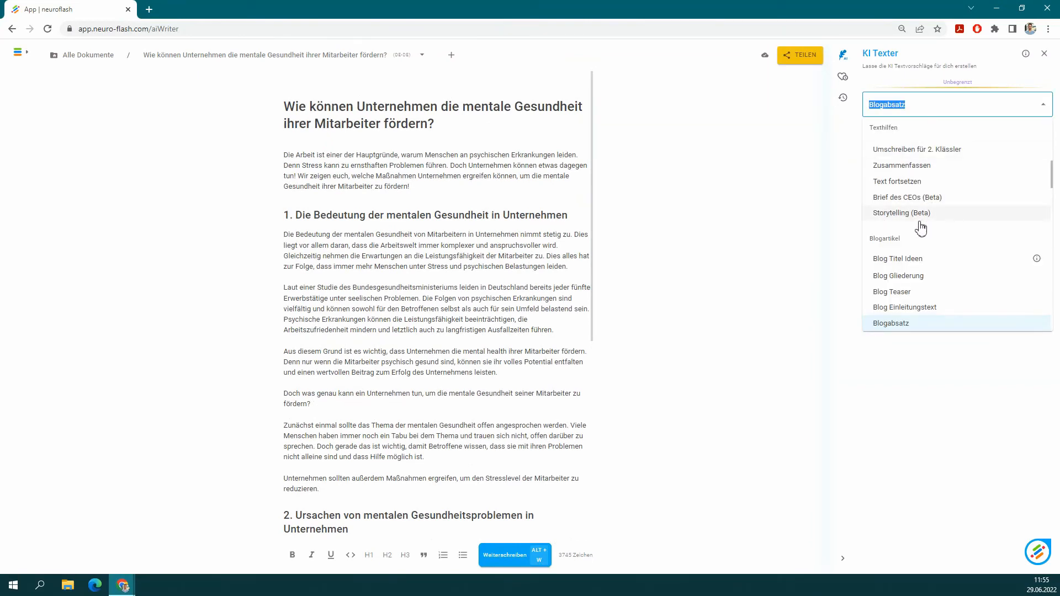
{"action": "scroll", "coordinate": [922, 226], "scroll_direction": "up", "scroll_amount": 3}
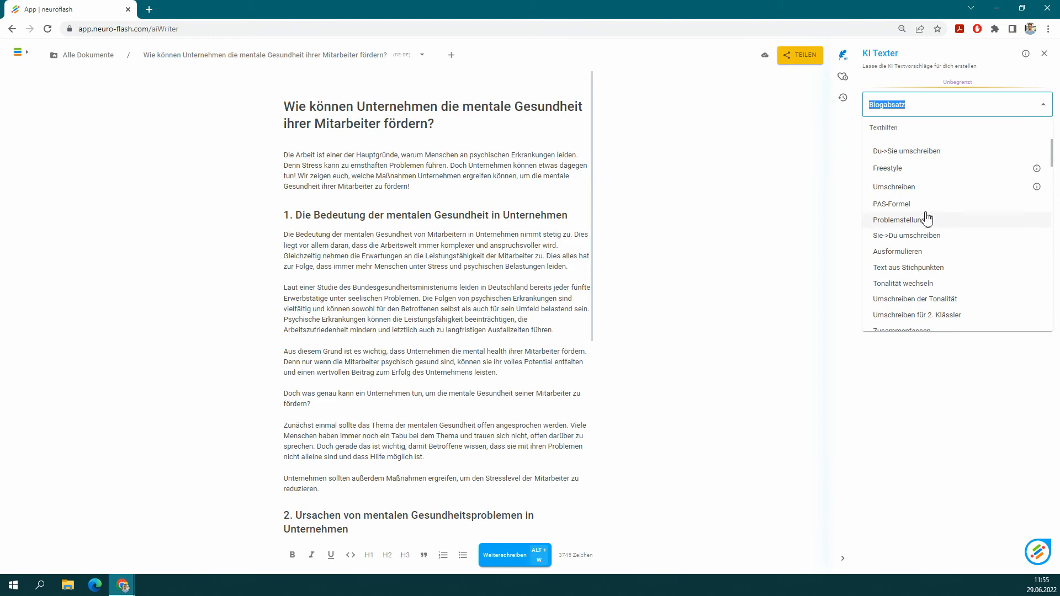
{"action": "left_click", "coordinate": [915, 175]}
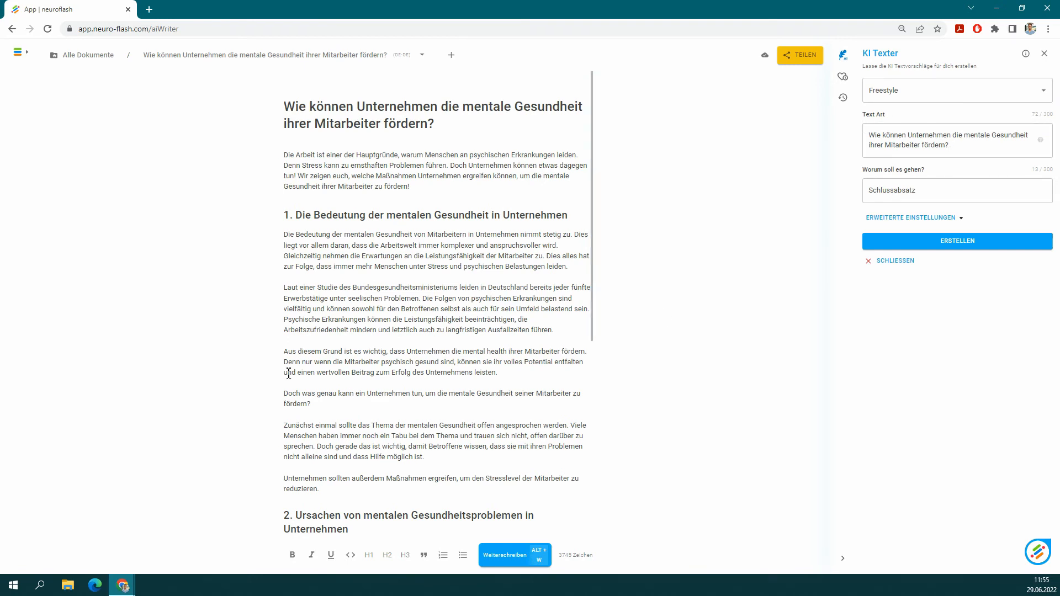
{"action": "scroll", "coordinate": [340, 332], "scroll_direction": "down", "scroll_amount": 5}
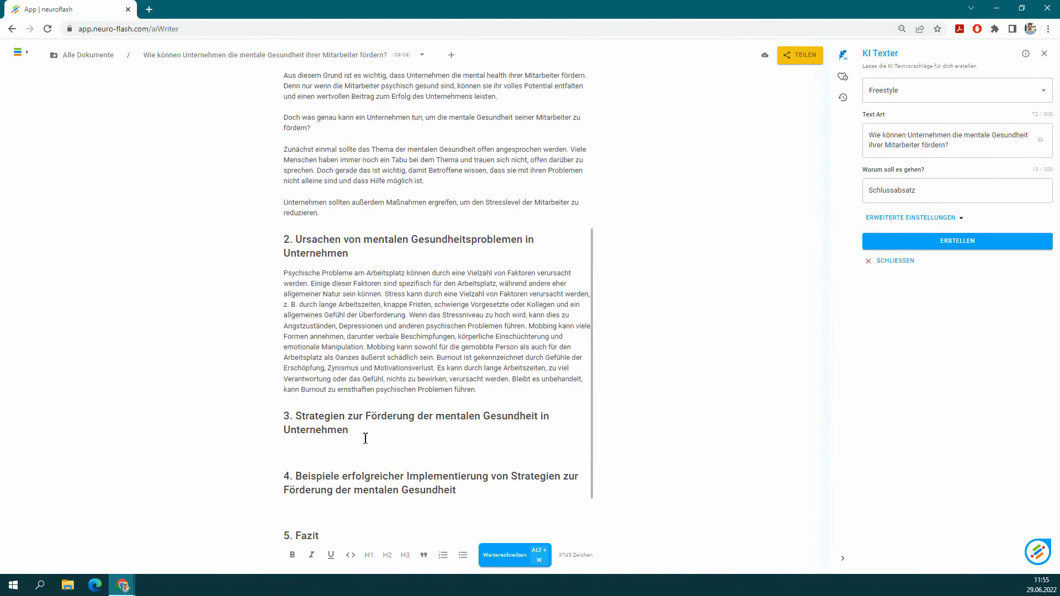
{"action": "left_click_drag", "start_coordinate": [352, 430], "coordinate": [298, 418]}
{"action": "key", "text": "ctrl+c"}
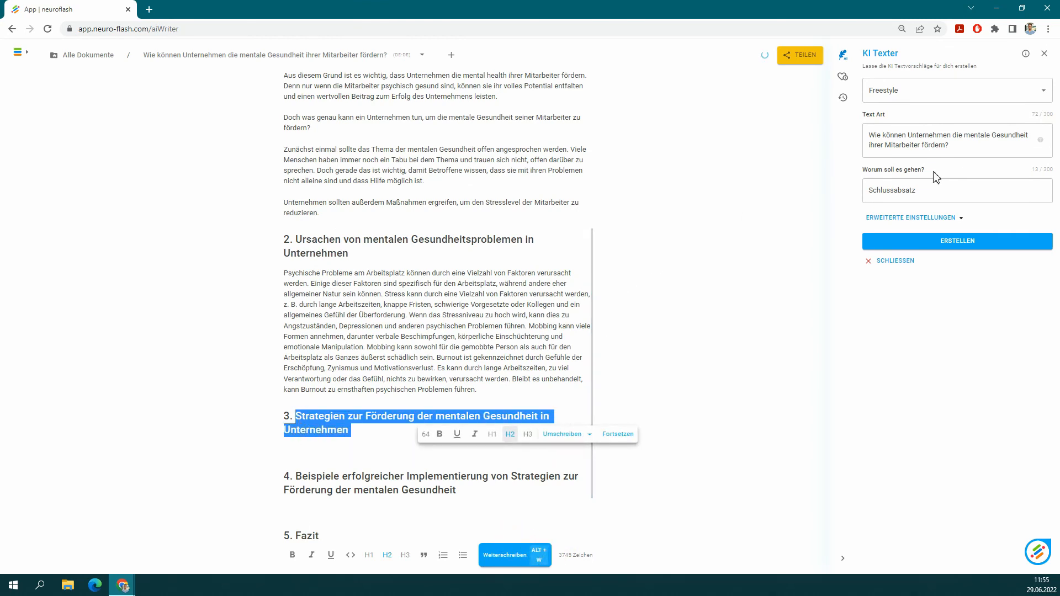
{"action": "left_click", "coordinate": [924, 188]}
{"action": "left_click_drag", "start_coordinate": [924, 188], "coordinate": [866, 184]}
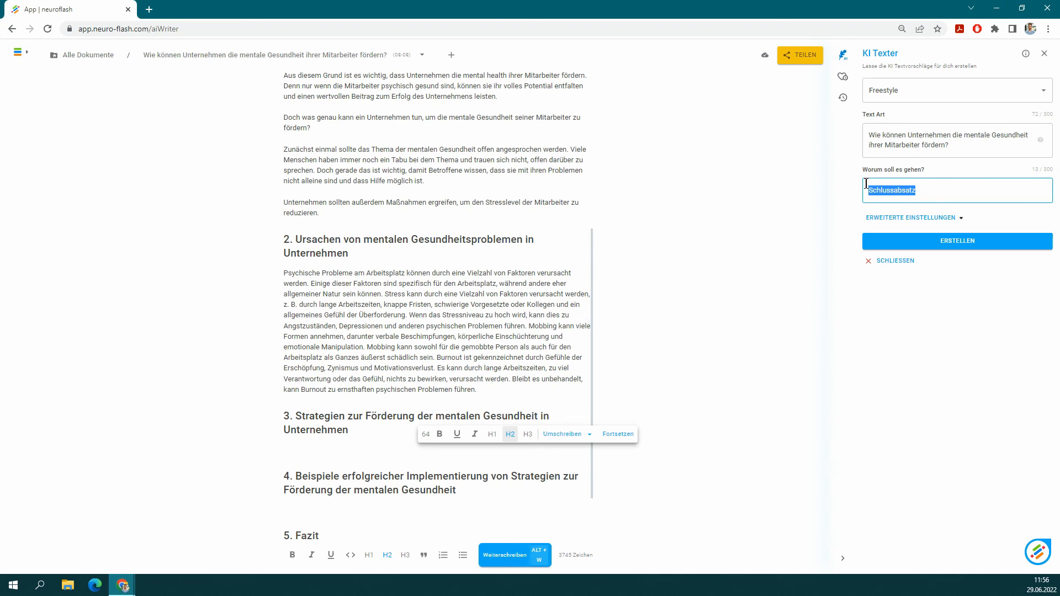
{"action": "key", "text": "BackSpace"}
{"action": "key", "text": "ctrl+v"}
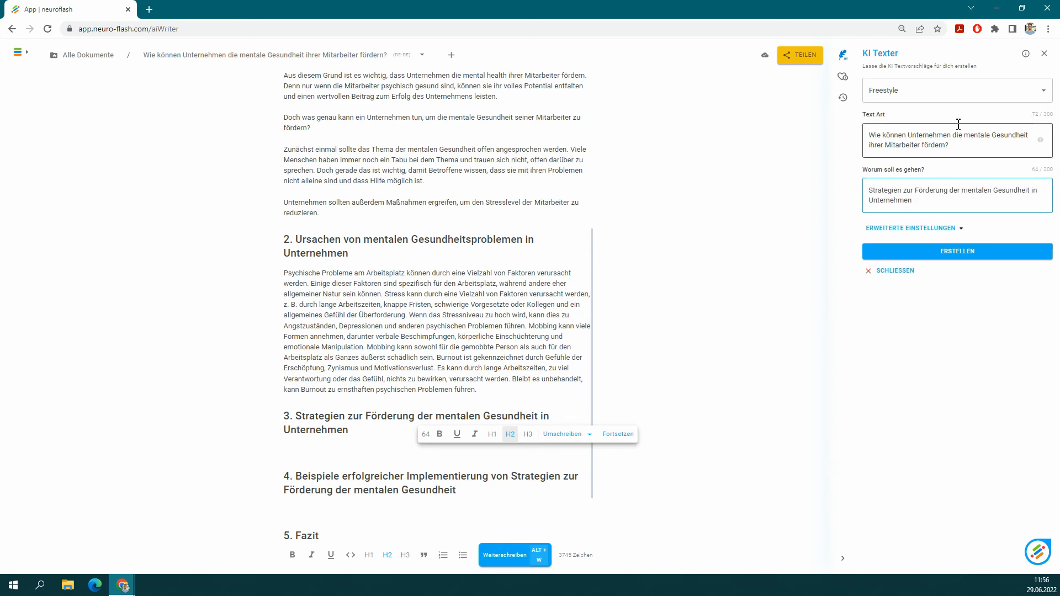
- Replace the Freestyle briefing's Text Art with "Auflistung" and generate suggestions
{"action": "left_click_drag", "start_coordinate": [959, 150], "coordinate": [857, 139]}
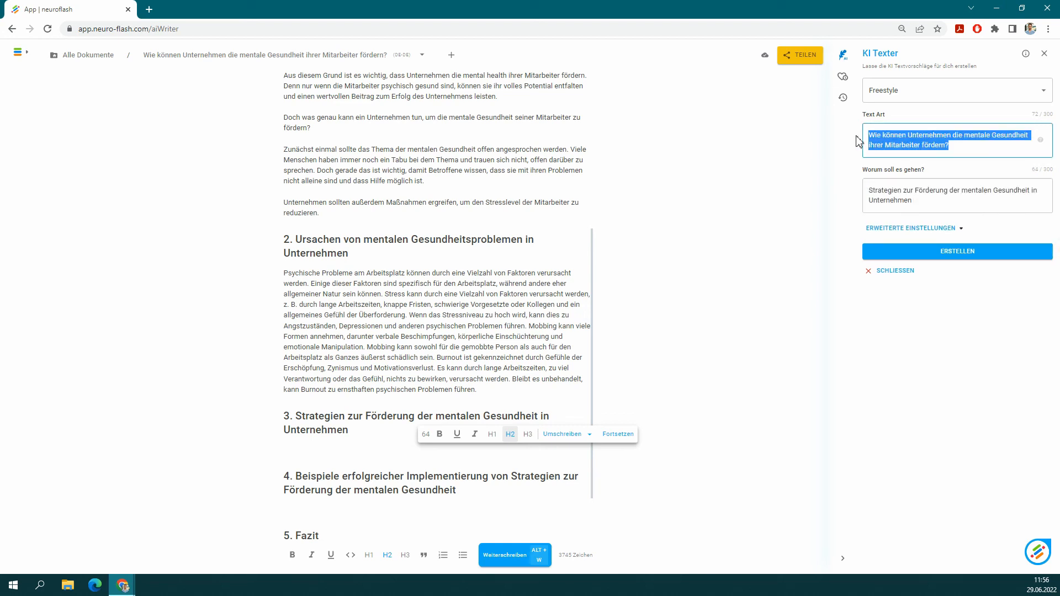
{"action": "type", "text": "Auf"}
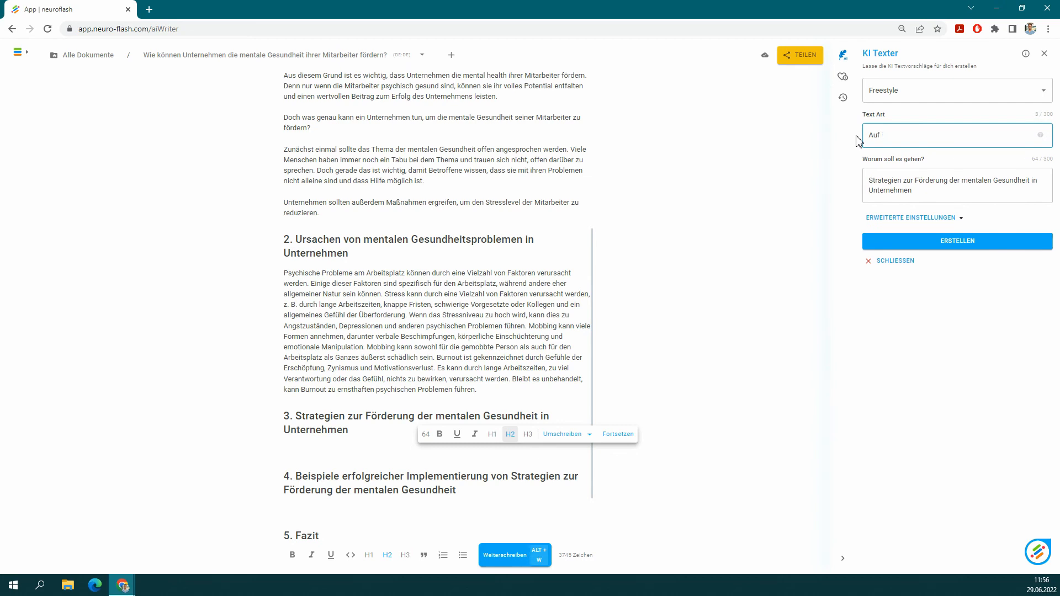
{"action": "type", "text": "listung"}
{"action": "left_click", "coordinate": [954, 241]}
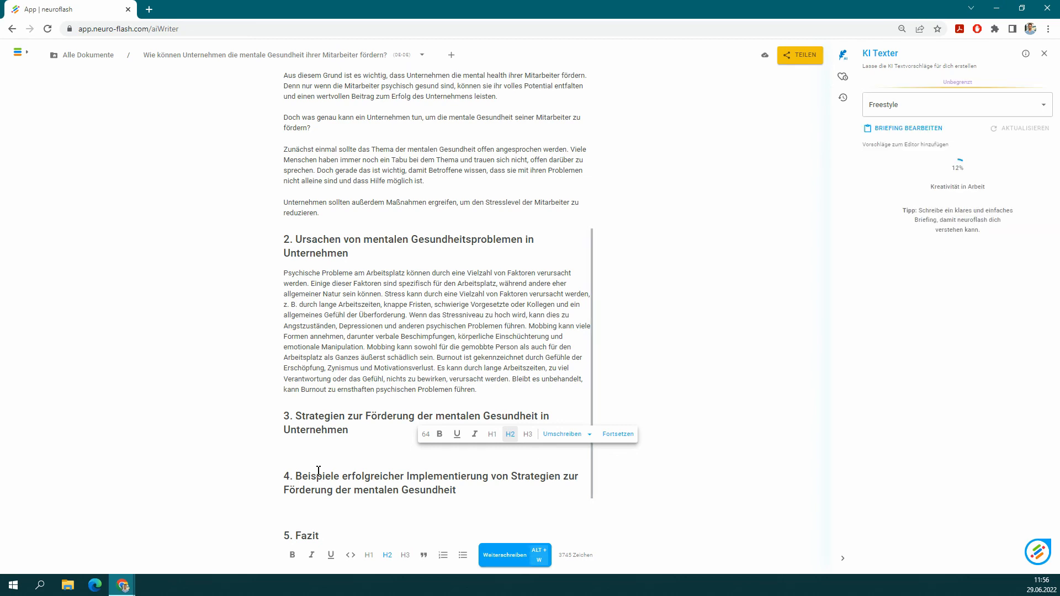
- Insert the list suggestion beginning "-Förderung der Vereinbarkeit von Familie und Beruf" under section 3 and review the whole article
{"action": "left_click", "coordinate": [315, 450]}
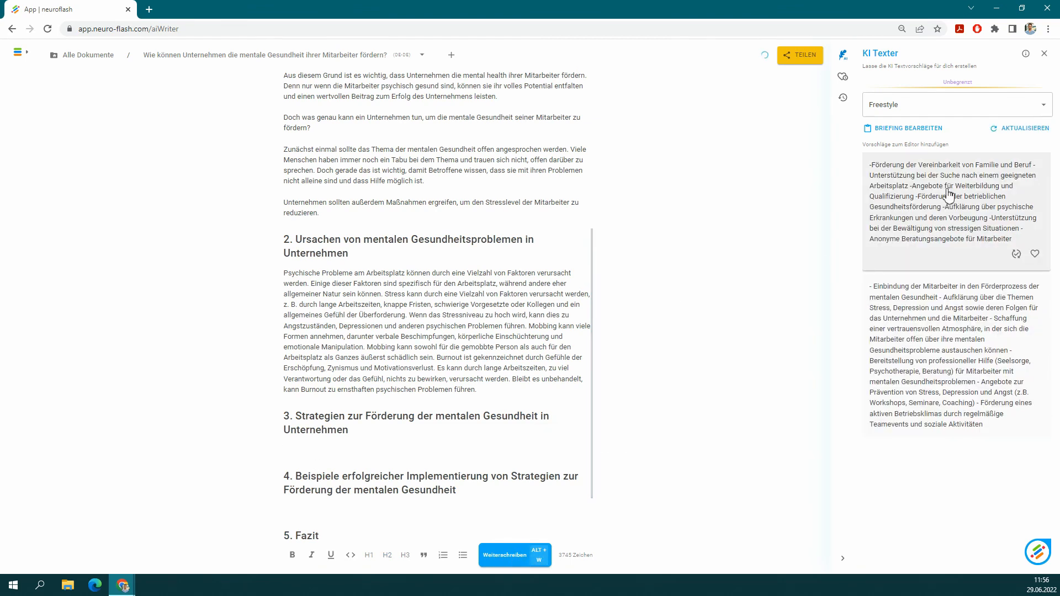
{"action": "left_click", "coordinate": [950, 204]}
{"action": "scroll", "coordinate": [390, 358], "scroll_direction": "down", "scroll_amount": 3}
{"action": "scroll", "coordinate": [391, 355], "scroll_direction": "up", "scroll_amount": 8}
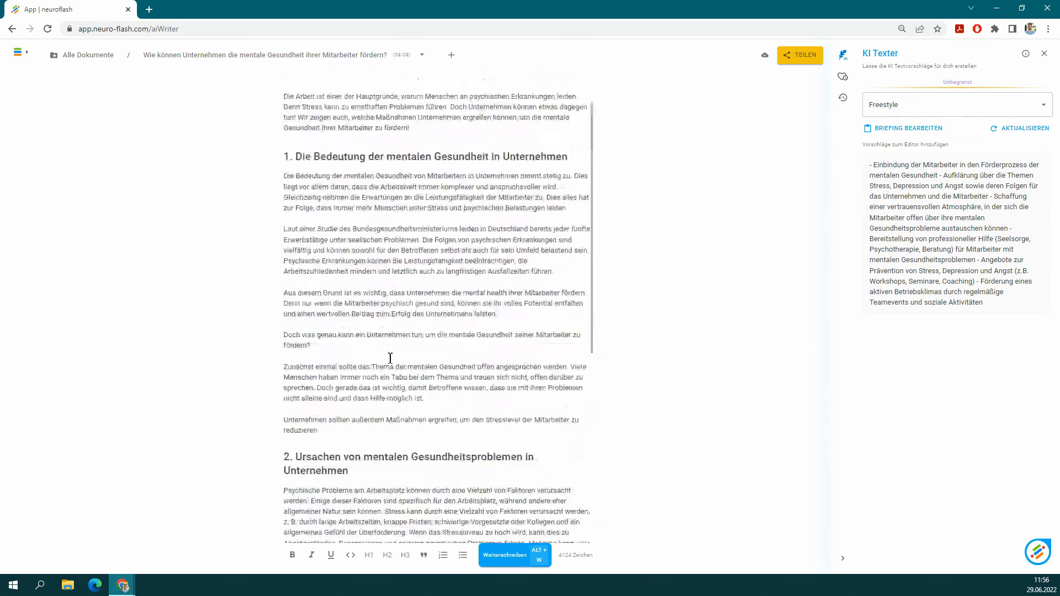
{"action": "scroll", "coordinate": [409, 302], "scroll_direction": "down", "scroll_amount": 7}
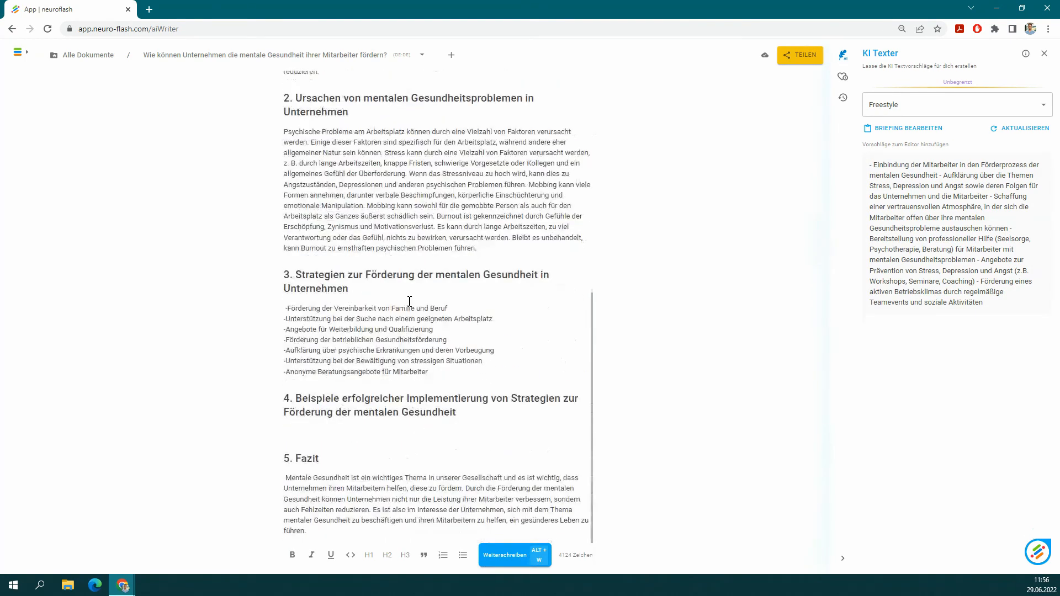
{"action": "scroll", "coordinate": [408, 301], "scroll_direction": "up", "scroll_amount": 3}
{"action": "scroll", "coordinate": [406, 318], "scroll_direction": "up", "scroll_amount": 5}
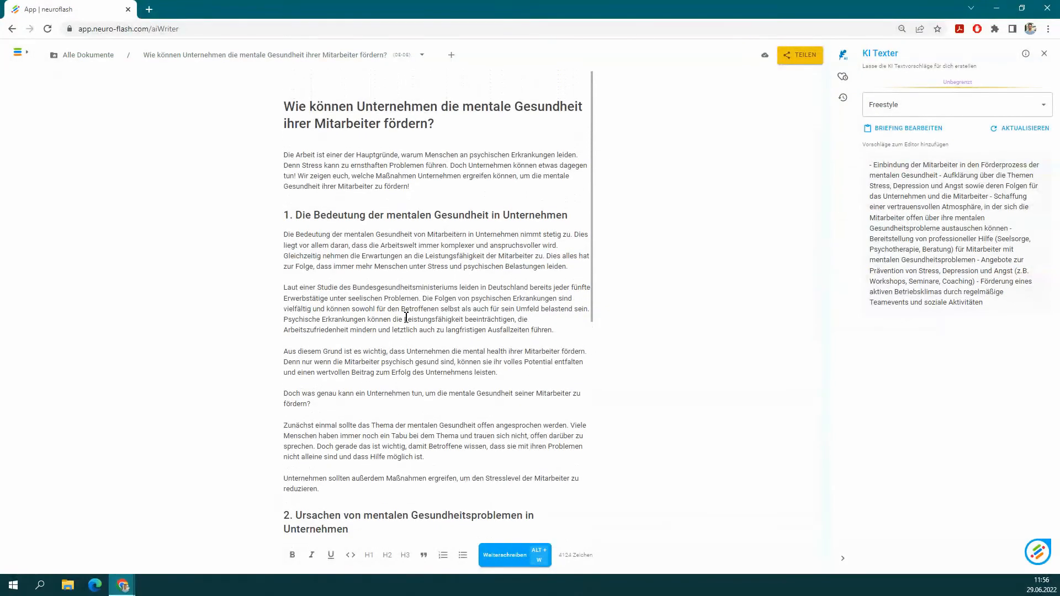